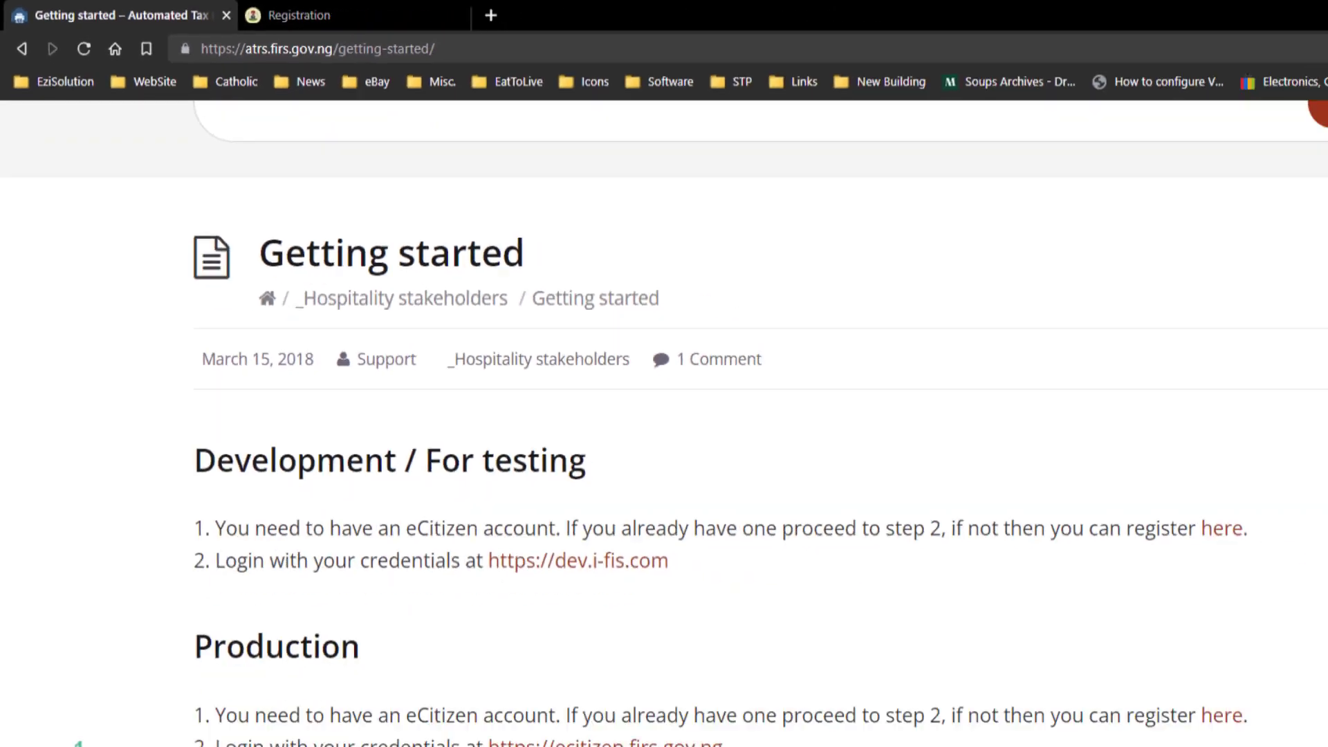
Review the ATRS Getting started page and open the eCitizen registration page.
{"action": "scroll", "coordinate": [208, 464], "scroll_direction": "up", "scroll_amount": 3}
{"action": "left_click", "coordinate": [526, 86]}
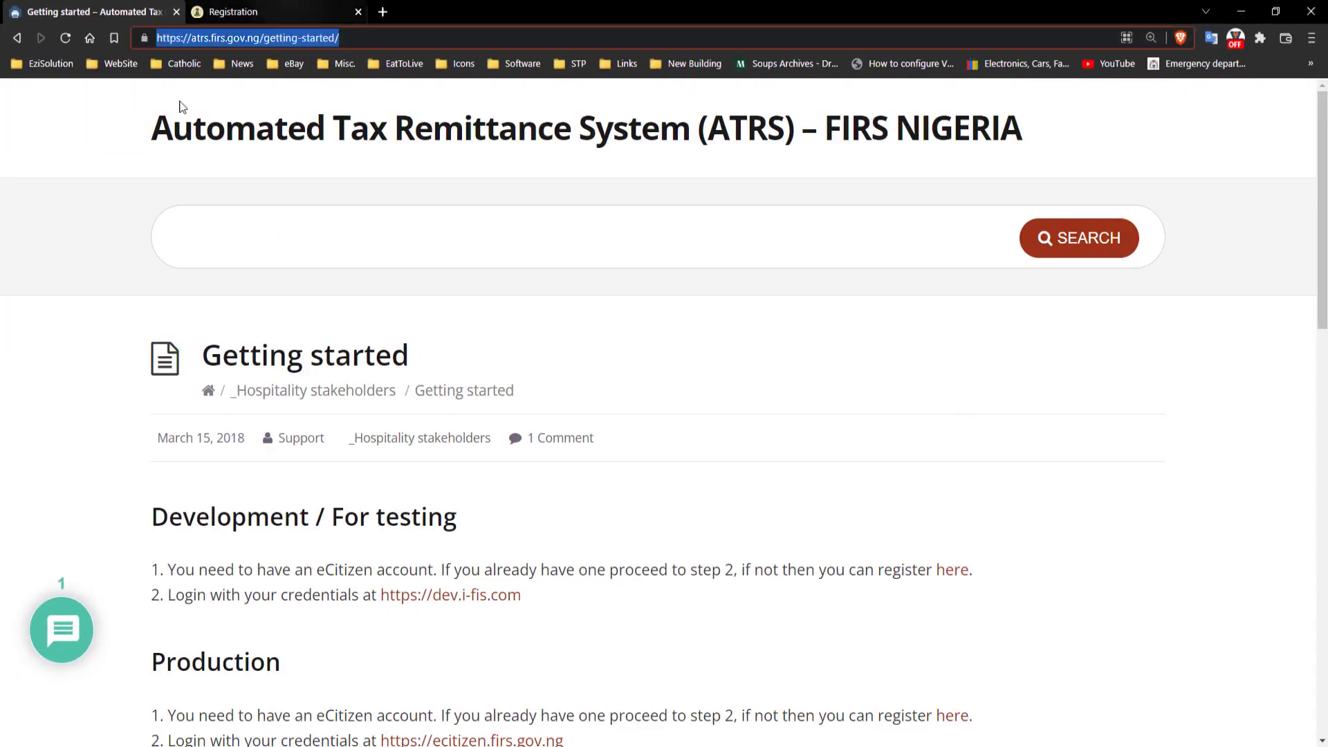
{"action": "left_click", "coordinate": [257, 12]}
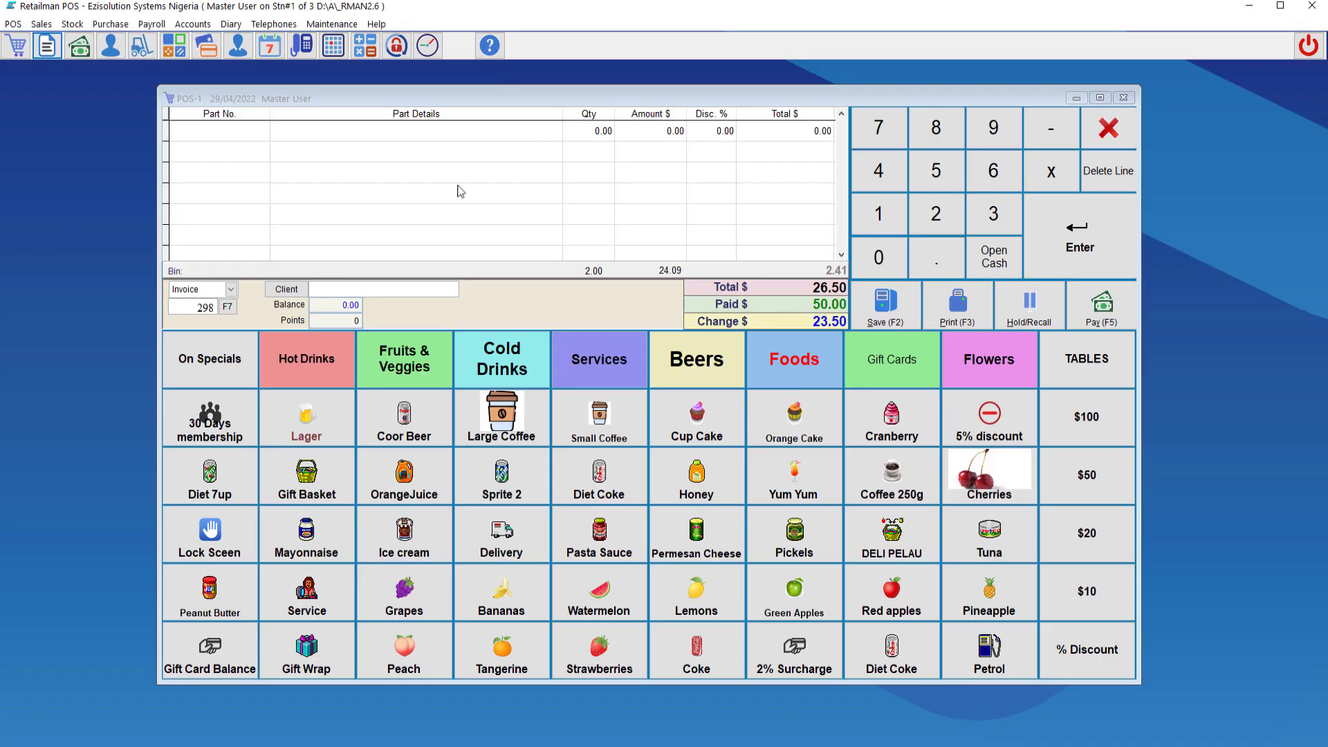
Close the POS sale screen in Retailman POS and check the company's tax number in System Setup.
{"action": "left_click", "coordinate": [1113, 131]}
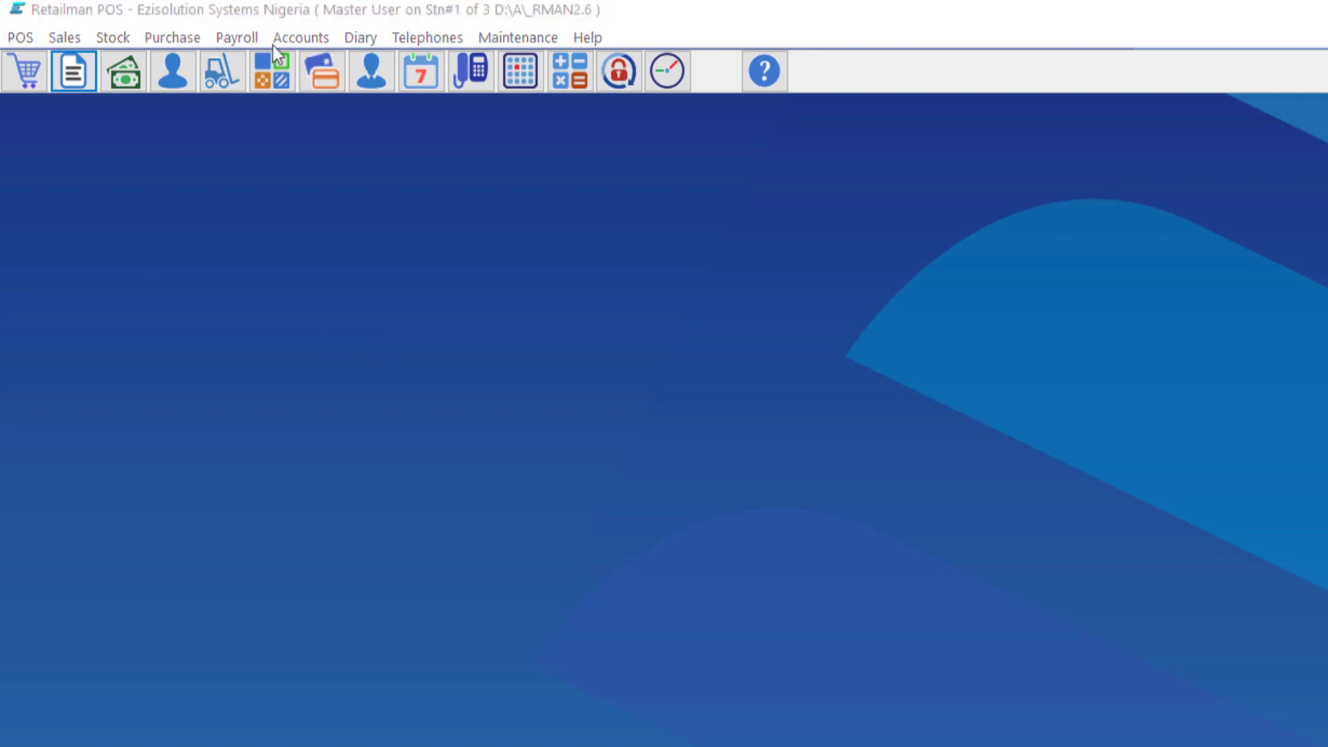
{"action": "left_click", "coordinate": [520, 35]}
{"action": "left_click", "coordinate": [530, 83]}
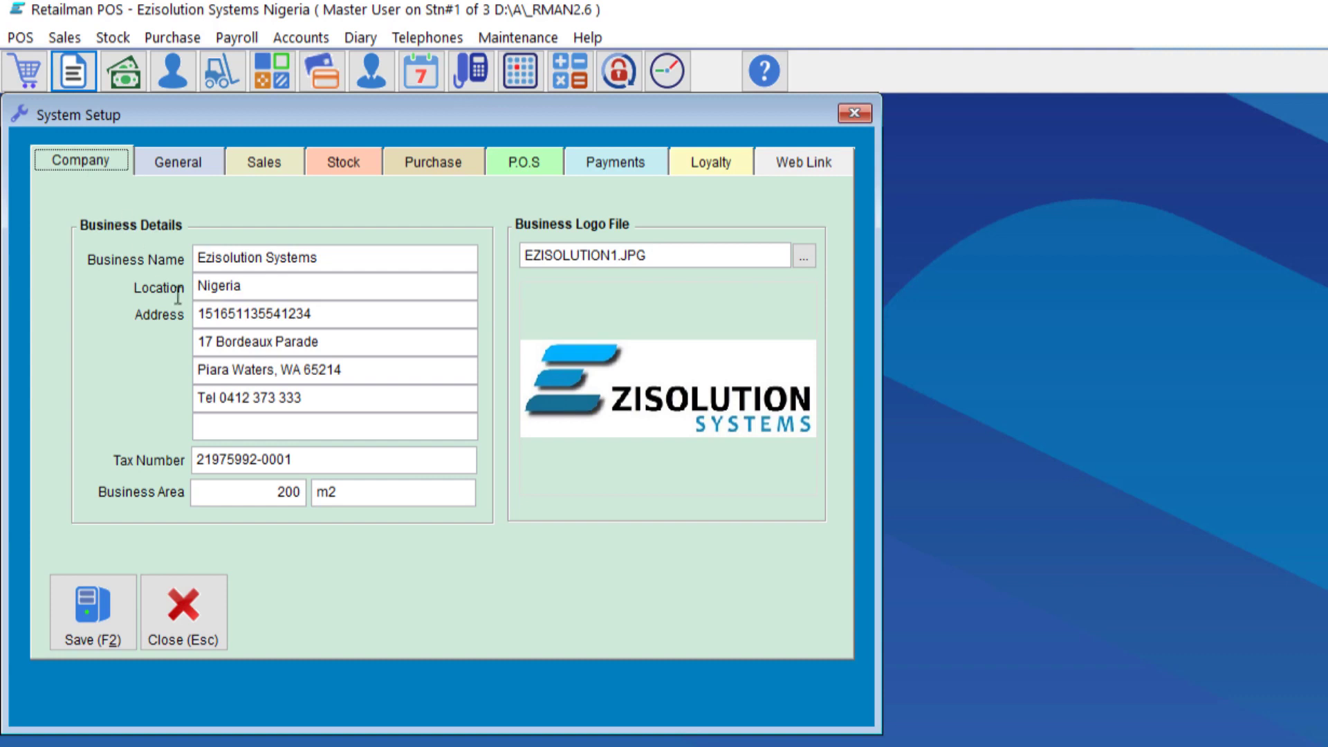
{"action": "left_click_drag", "start_coordinate": [296, 460], "coordinate": [164, 471]}
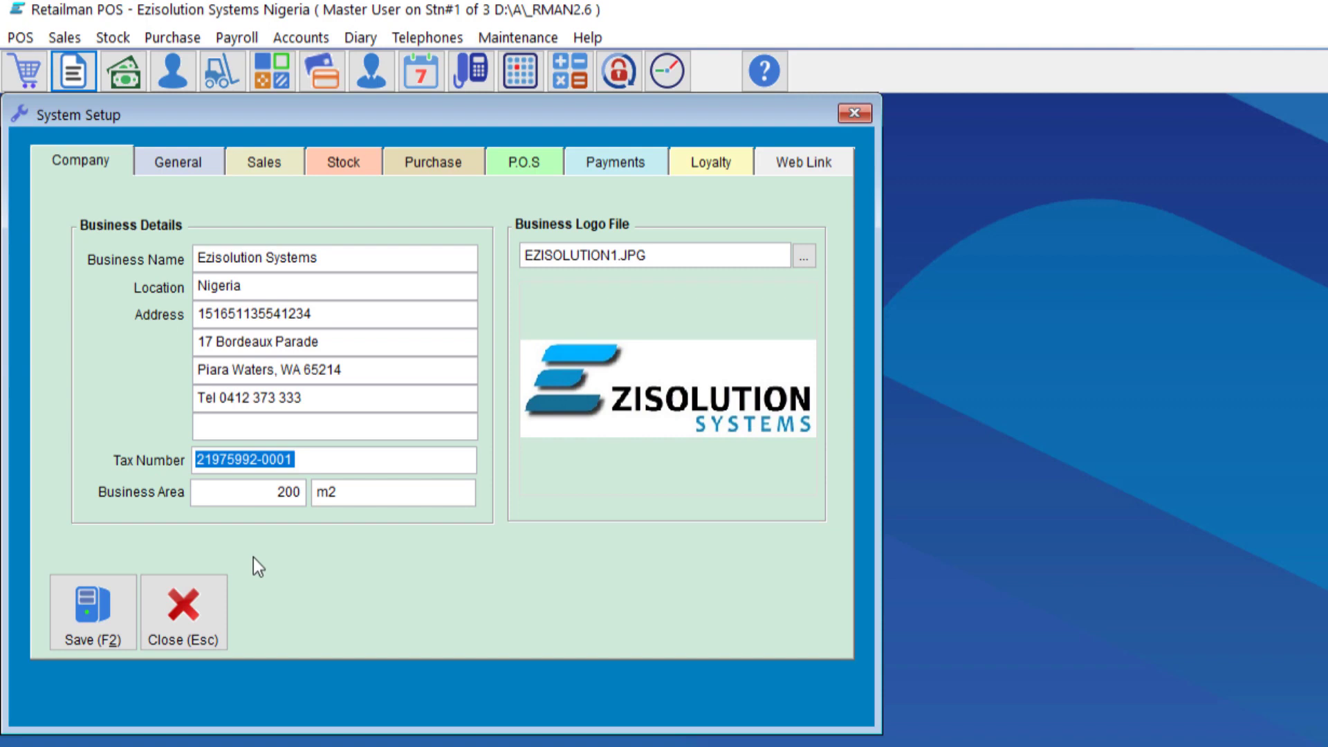
{"action": "left_click", "coordinate": [184, 620]}
Open the fiscal setup in Hardware Setup and check the Token, Bills, Online QR and Offline QR addresses.
{"action": "left_click", "coordinate": [520, 36]}
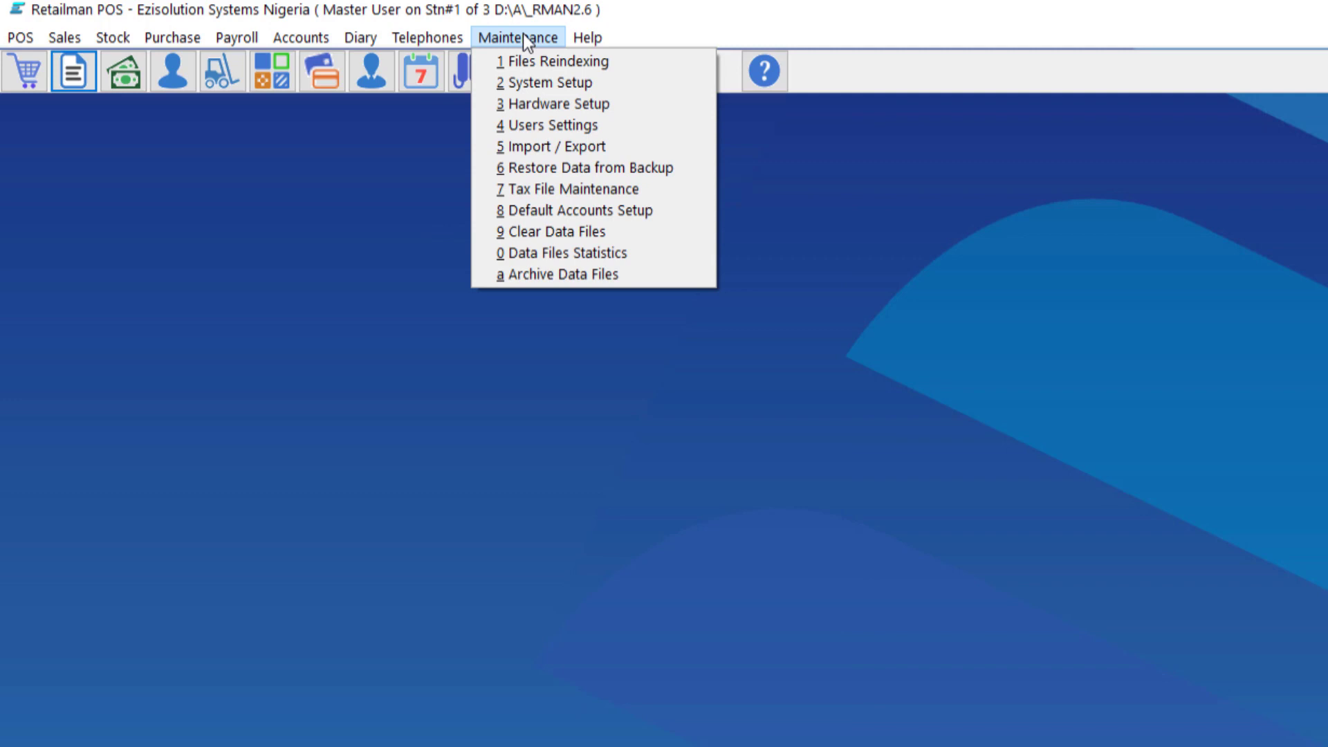
{"action": "left_click", "coordinate": [525, 110]}
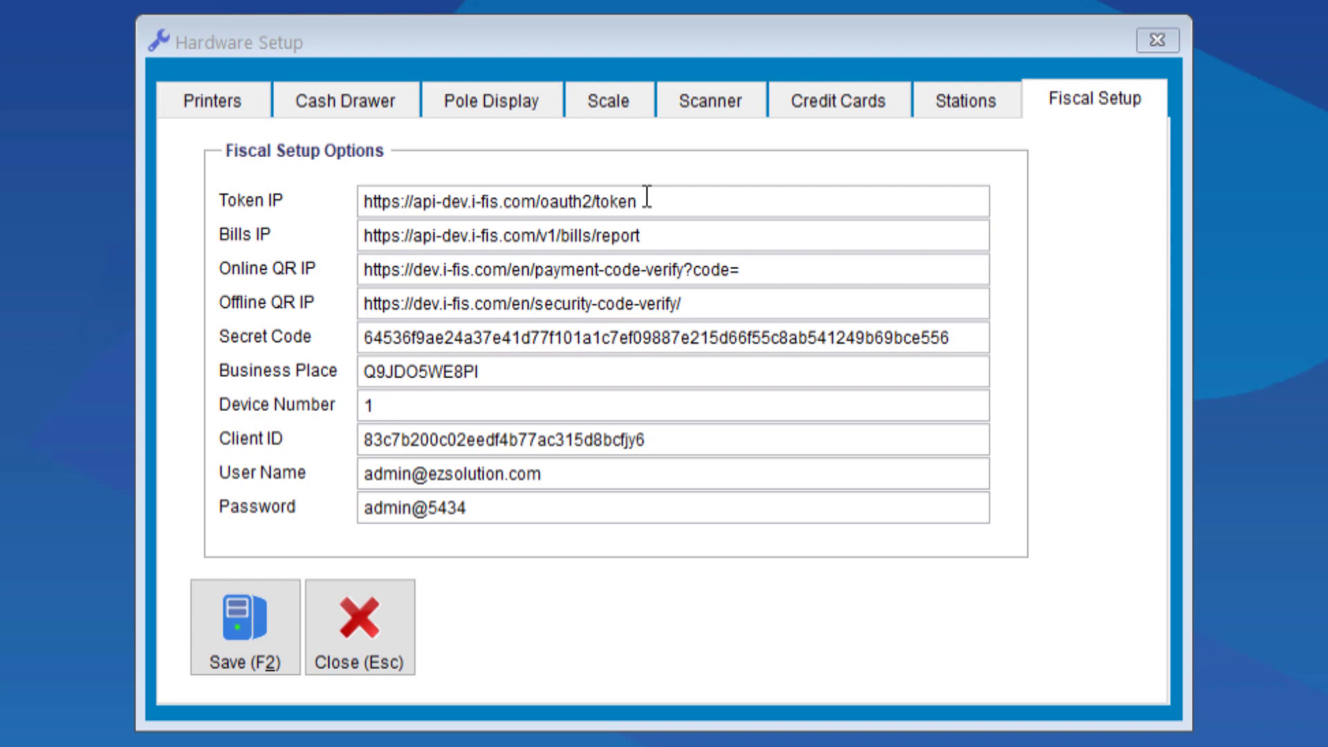
{"action": "left_click_drag", "start_coordinate": [647, 199], "coordinate": [357, 201]}
{"action": "left_click_drag", "start_coordinate": [650, 235], "coordinate": [357, 236]}
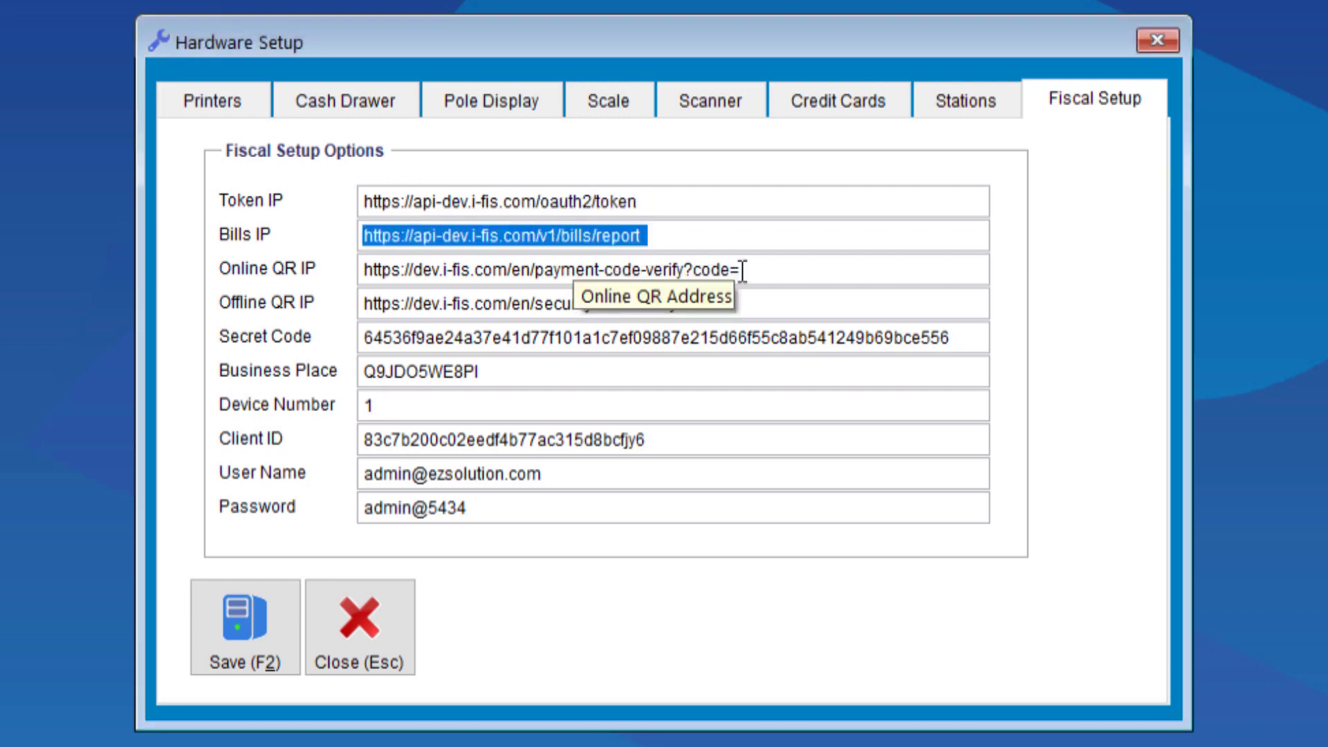
{"action": "left_click_drag", "start_coordinate": [742, 270], "coordinate": [355, 252]}
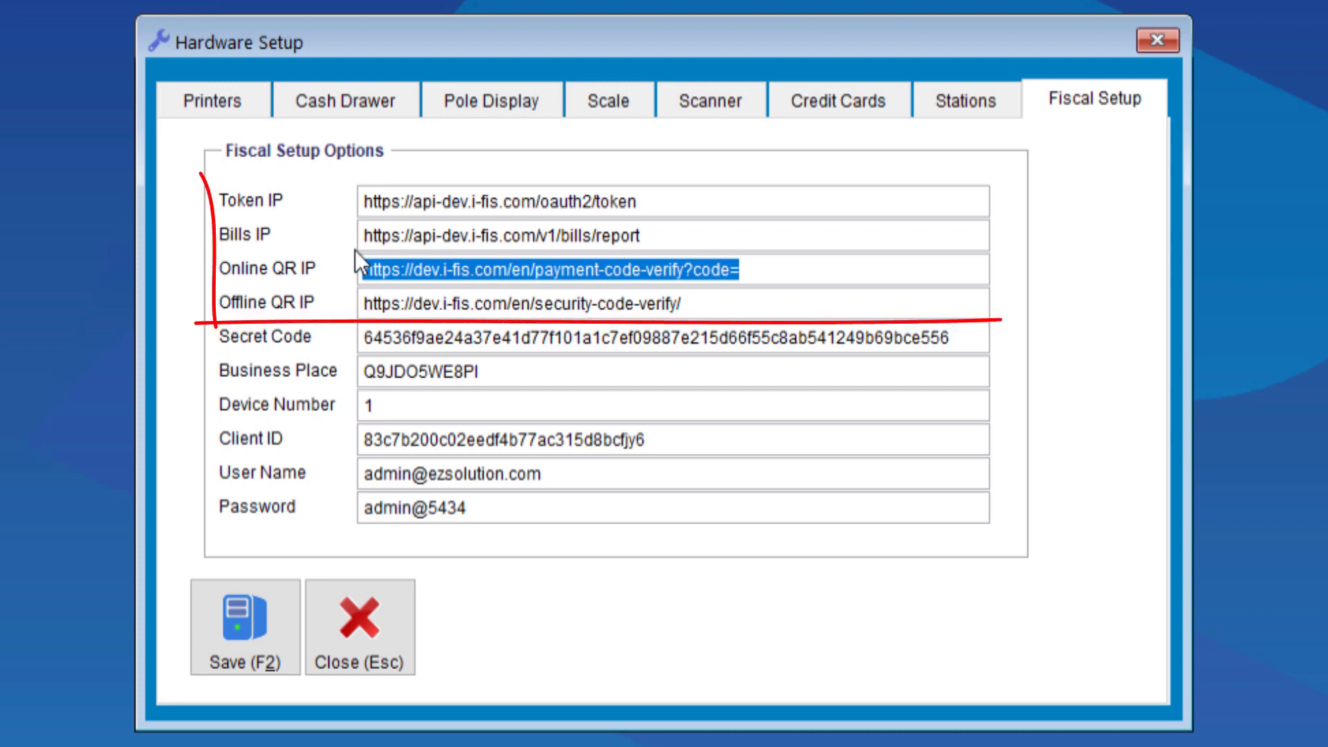
{"action": "left_click_drag", "start_coordinate": [696, 305], "coordinate": [360, 304]}
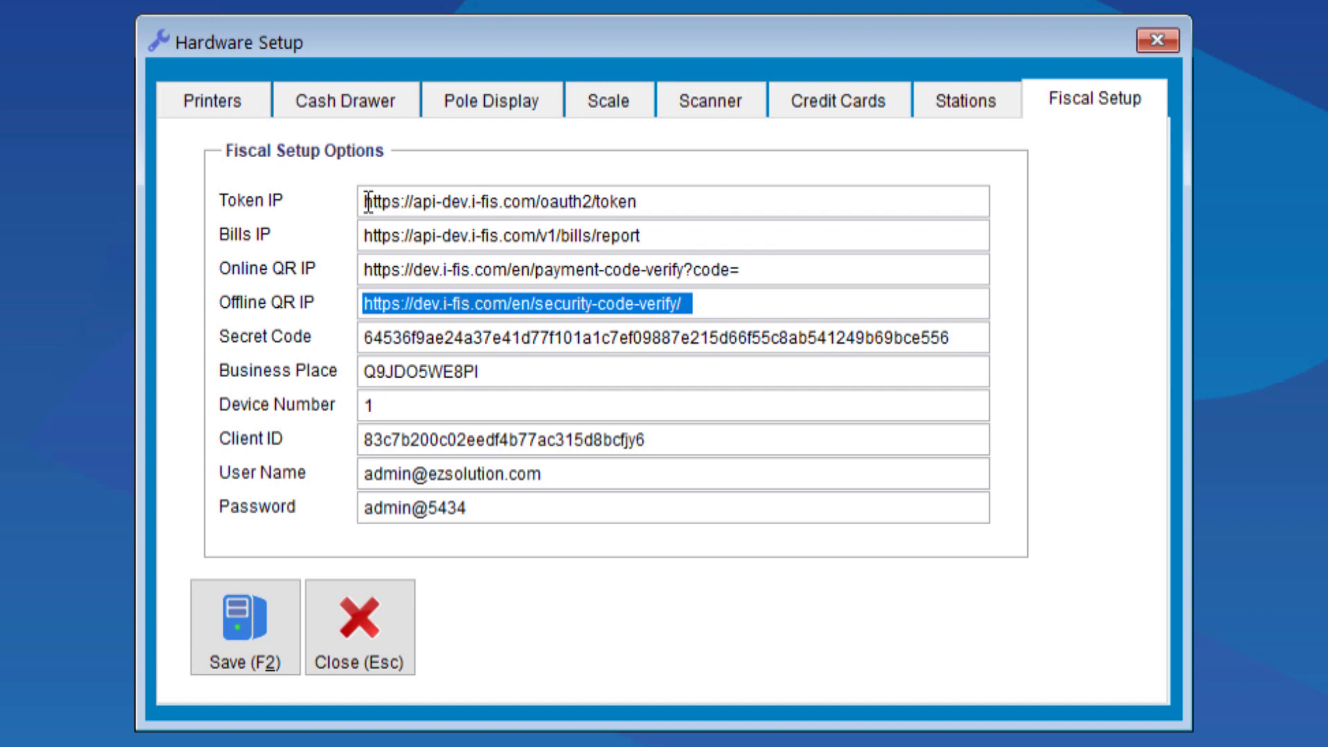
Check the secret code, business place, user name and password in the fiscal setup, and close Hardware Setup.
{"action": "key", "text": "Tab"}
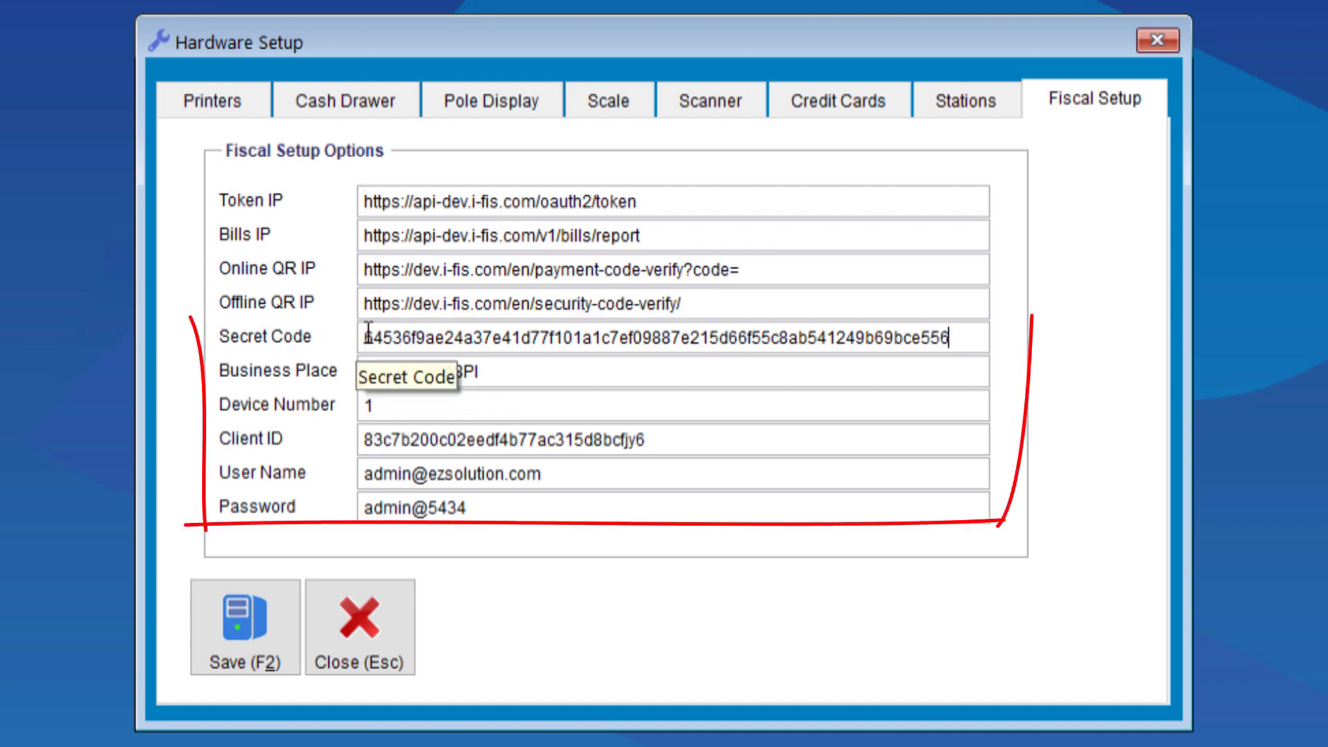
{"action": "left_click_drag", "start_coordinate": [363, 339], "coordinate": [961, 343]}
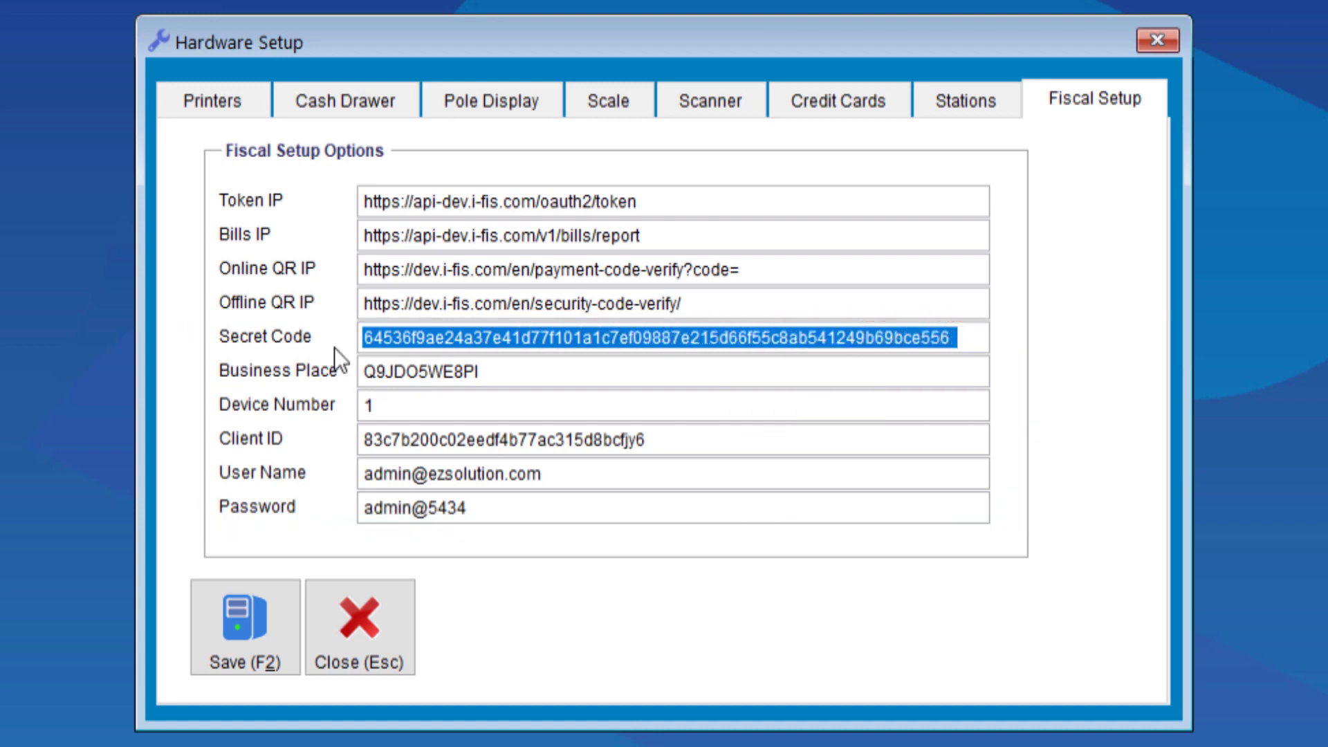
{"action": "double_click", "coordinate": [487, 371]}
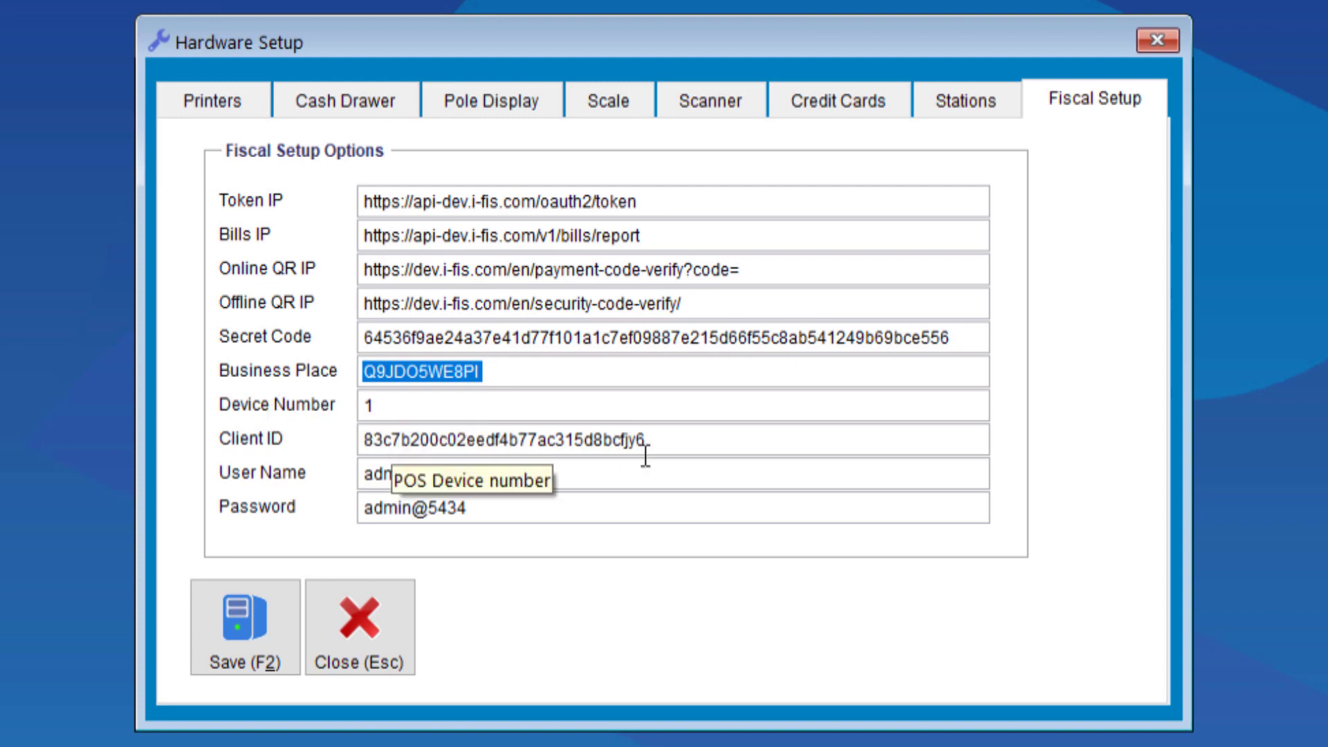
{"action": "left_click_drag", "start_coordinate": [557, 472], "coordinate": [347, 468]}
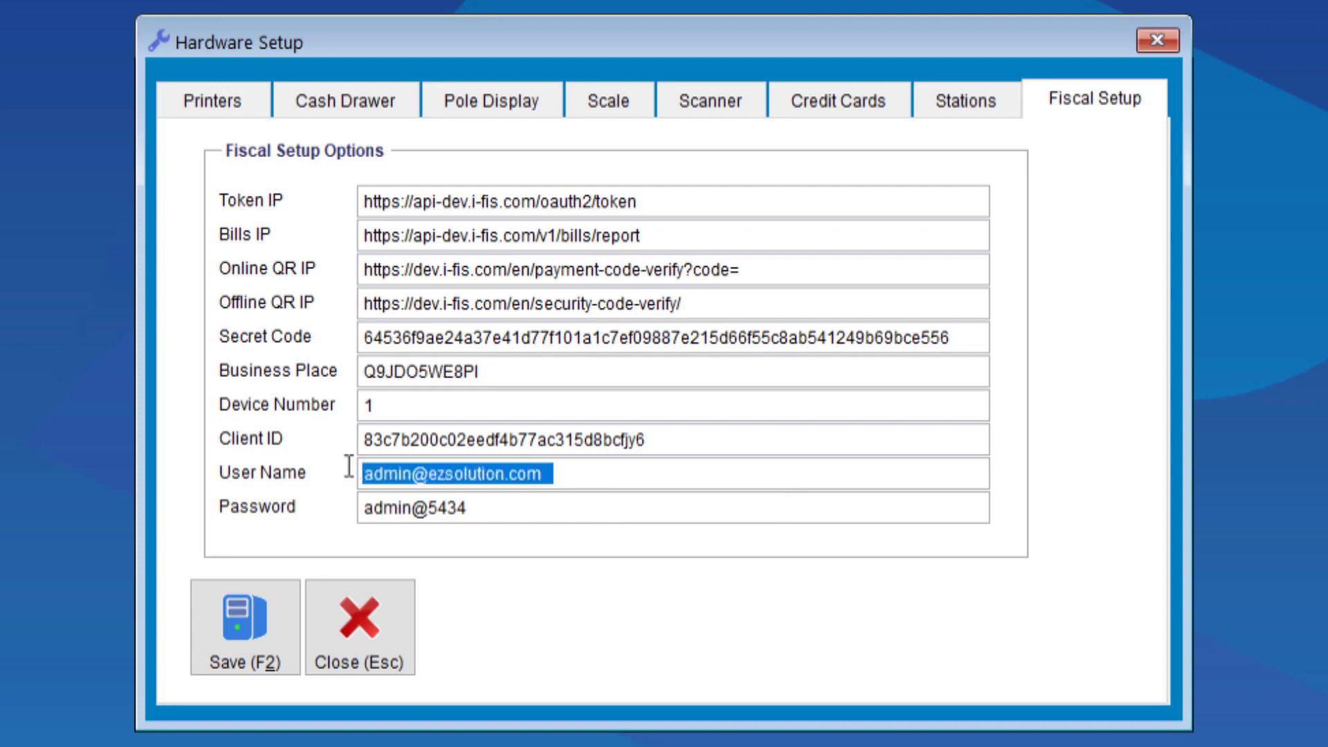
{"action": "left_click_drag", "start_coordinate": [477, 510], "coordinate": [367, 501]}
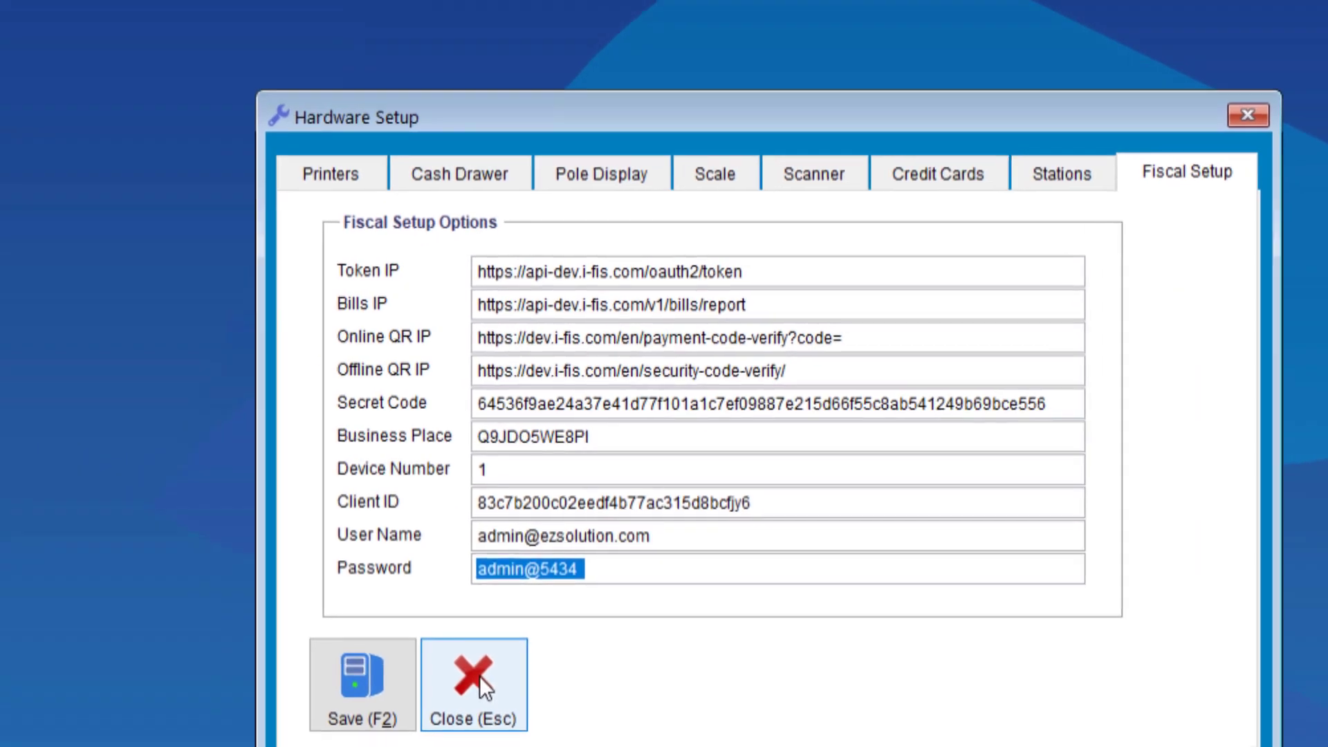
{"action": "left_click", "coordinate": [367, 620]}
Open System Setup and examine the payment types and their name prefixes.
{"action": "left_click", "coordinate": [554, 41]}
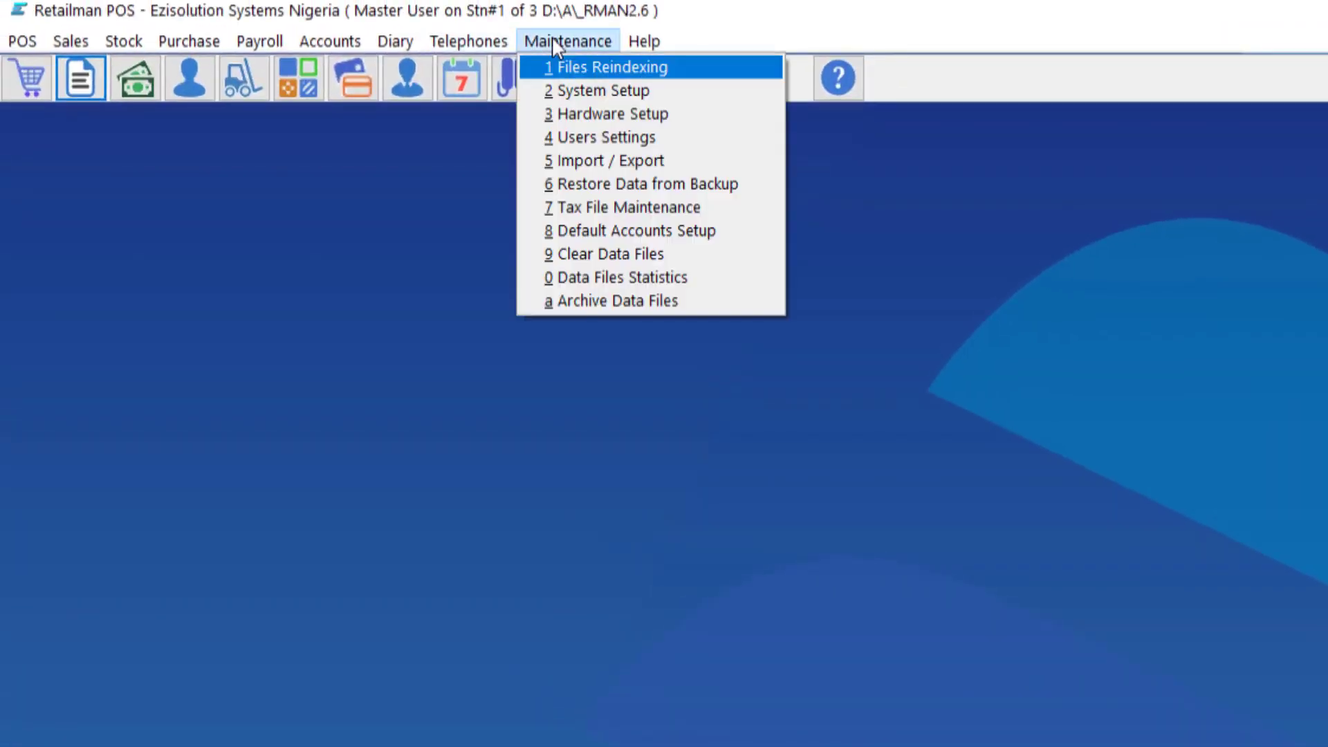
{"action": "left_click", "coordinate": [589, 88]}
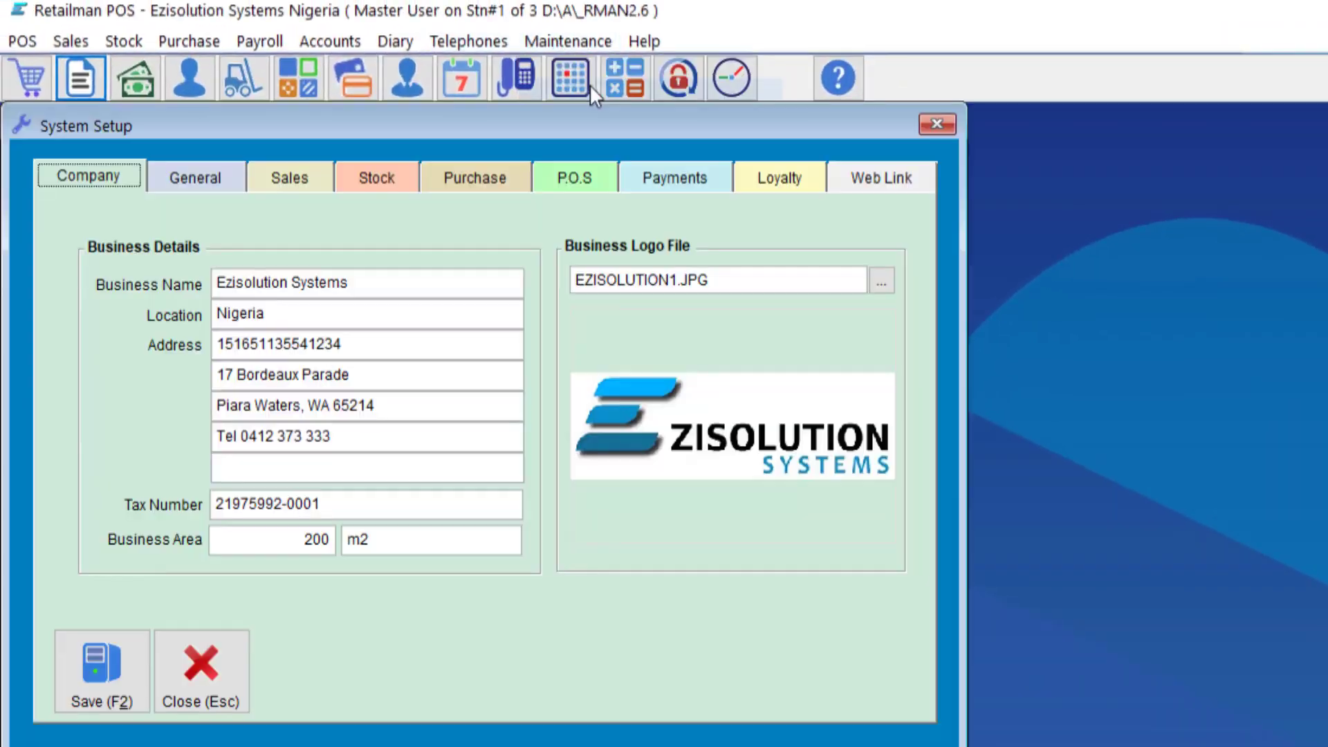
{"action": "left_click", "coordinate": [692, 191]}
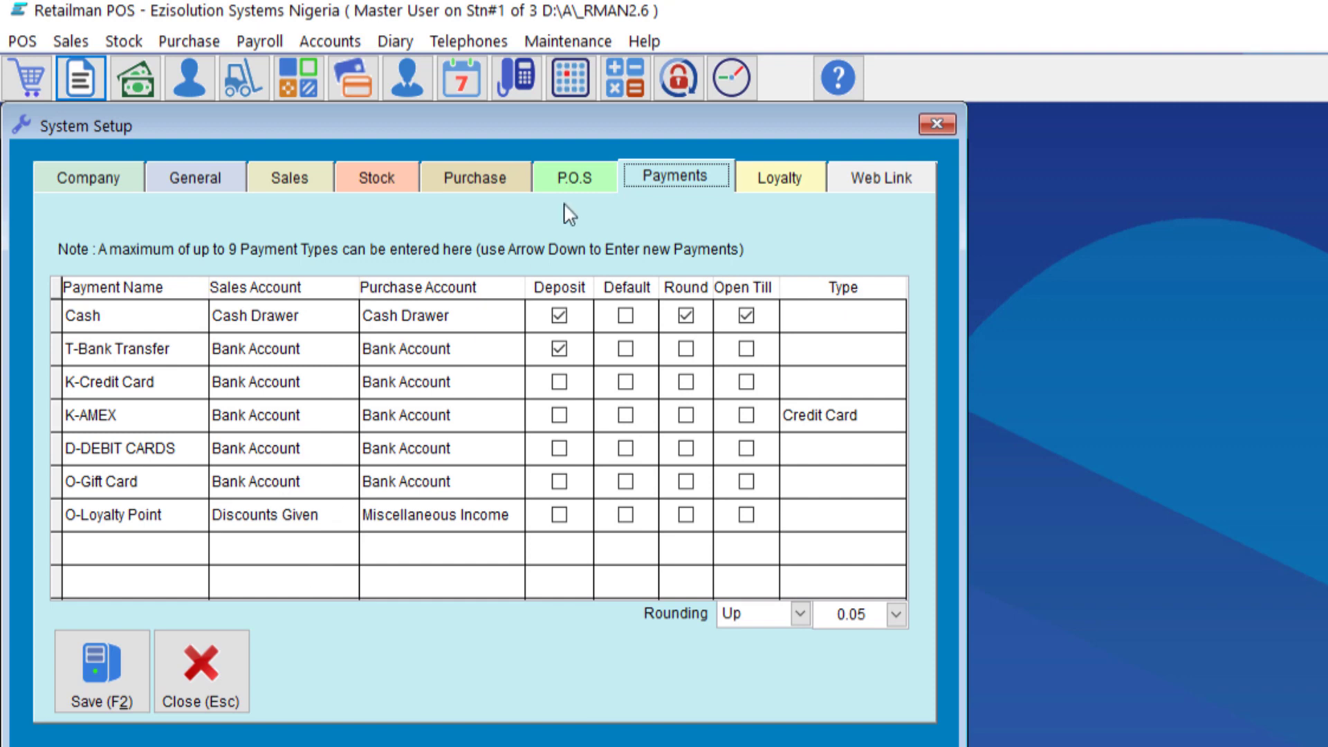
Check the POS receipt format file and the sales invoice report format file, and close System Setup.
{"action": "left_click", "coordinate": [578, 180]}
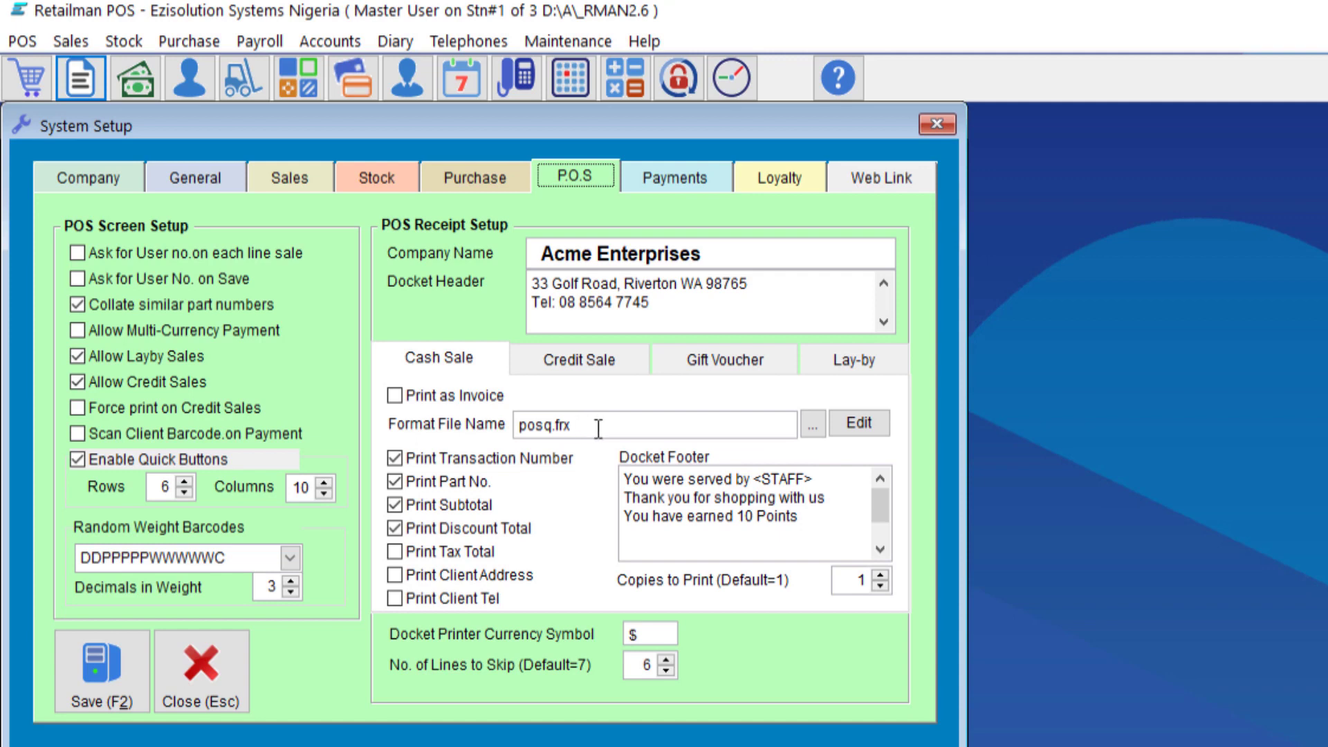
{"action": "left_click_drag", "start_coordinate": [595, 427], "coordinate": [507, 422]}
{"action": "left_click", "coordinate": [559, 370]}
{"action": "left_click", "coordinate": [309, 179]}
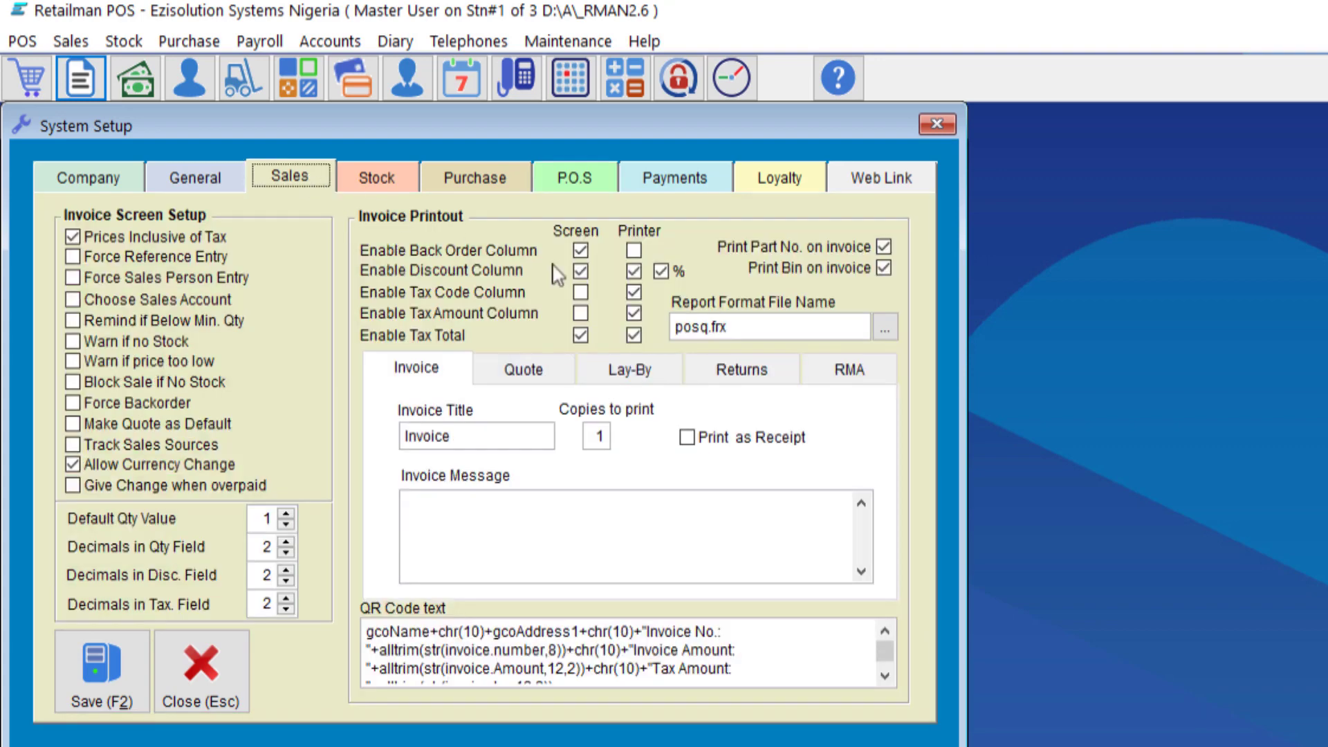
{"action": "left_click", "coordinate": [734, 325]}
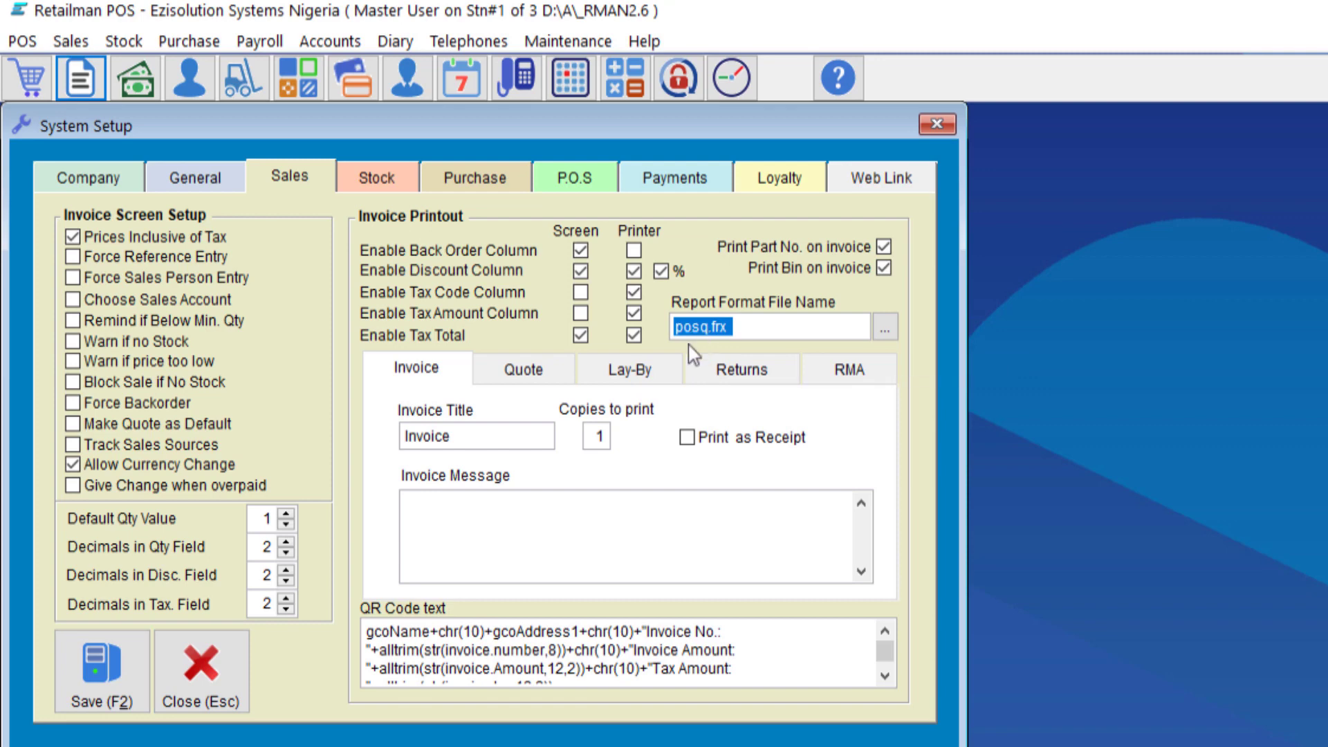
{"action": "left_click", "coordinate": [222, 670]}
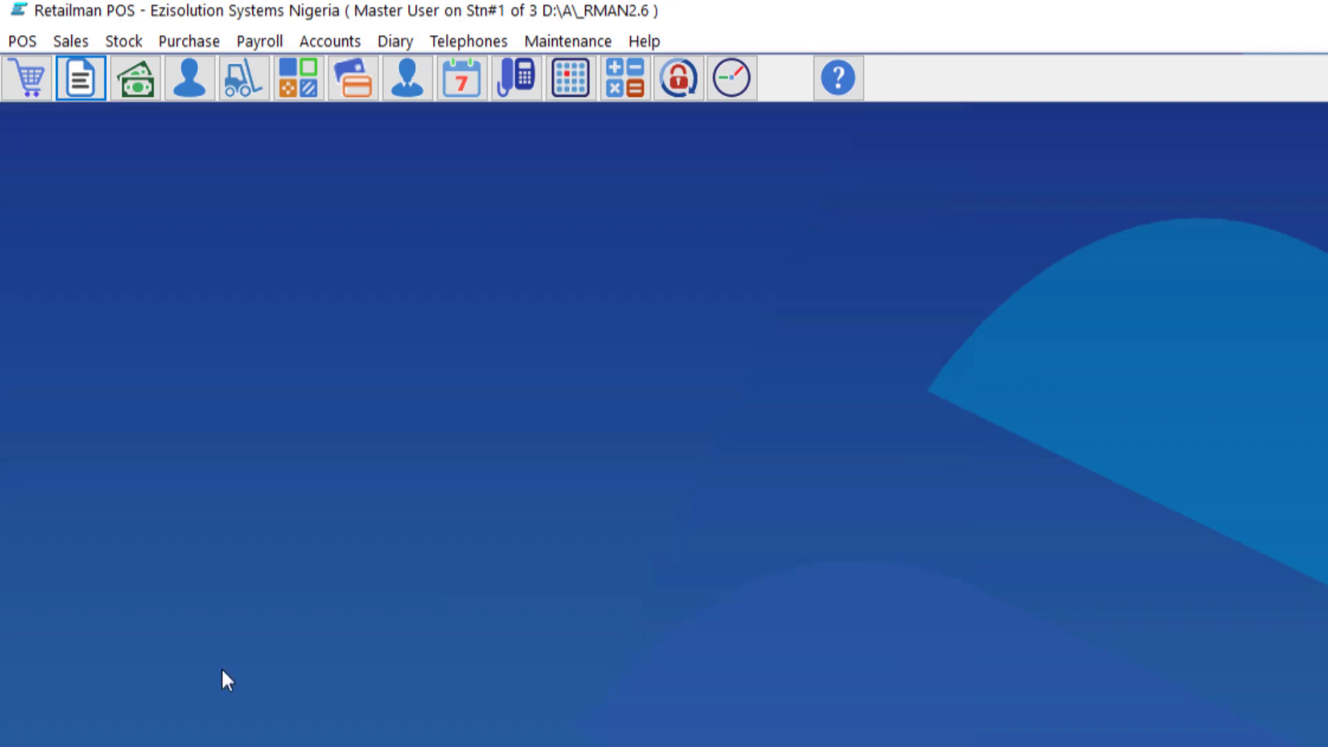
Open the POS screen and add one Coffee 250g and one DELI PELAU to the sale.
{"action": "left_click", "coordinate": [36, 88]}
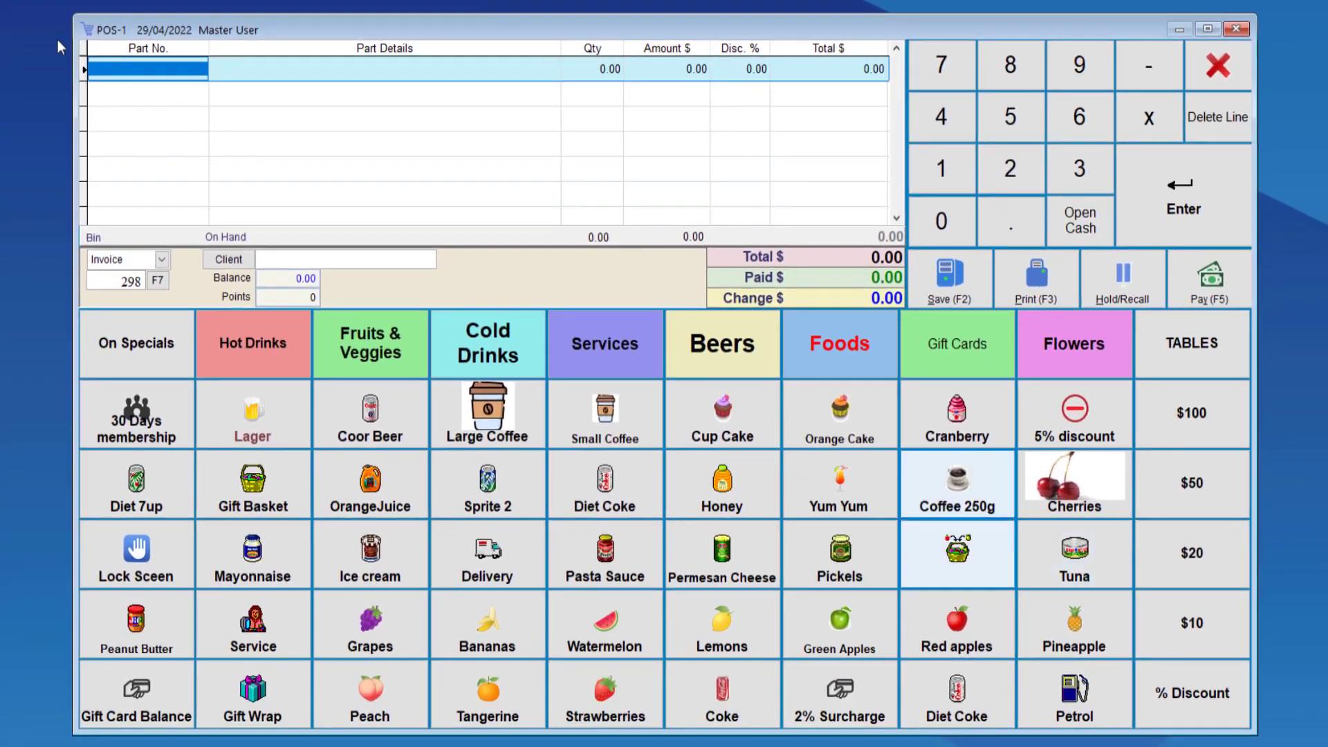
{"action": "left_click", "coordinate": [957, 485]}
{"action": "left_click", "coordinate": [958, 554]}
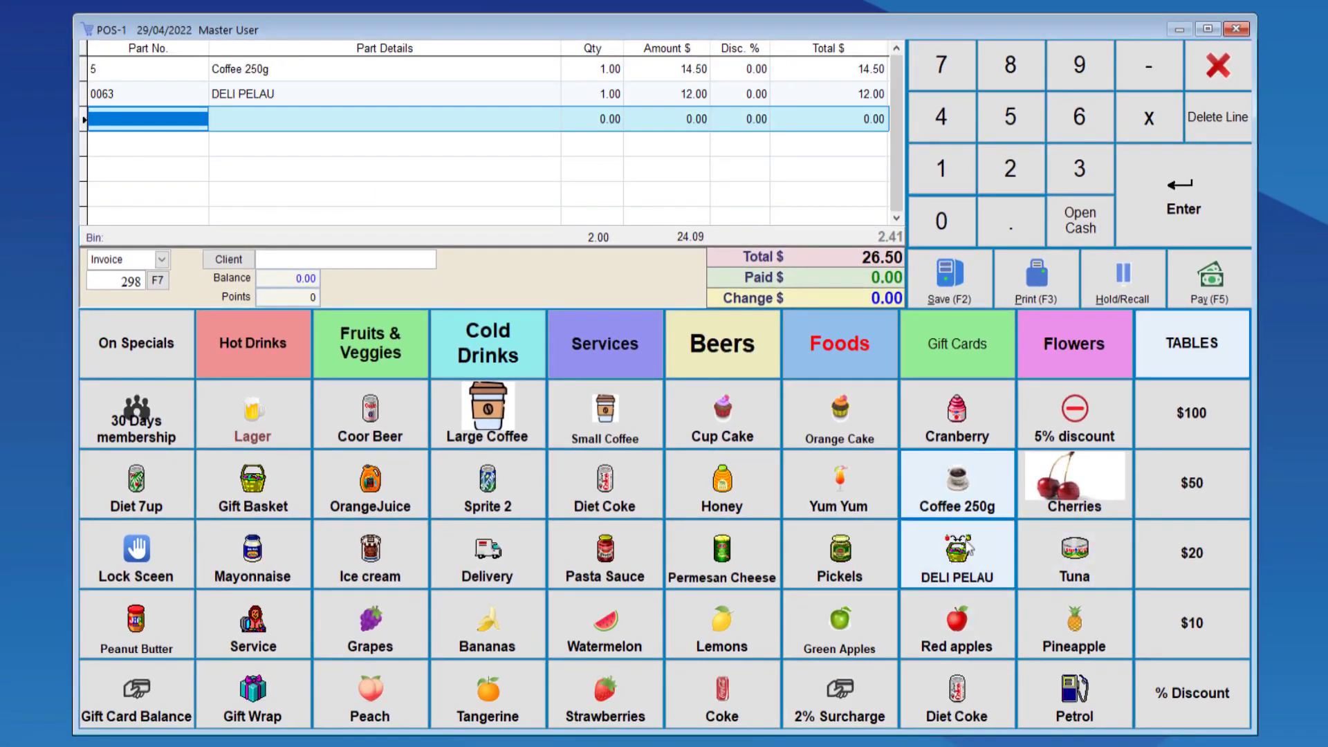
Pay the sale with 50.00 cash, save it, and close the receipt image.
{"action": "left_click", "coordinate": [1209, 279]}
{"action": "left_click", "coordinate": [927, 386]}
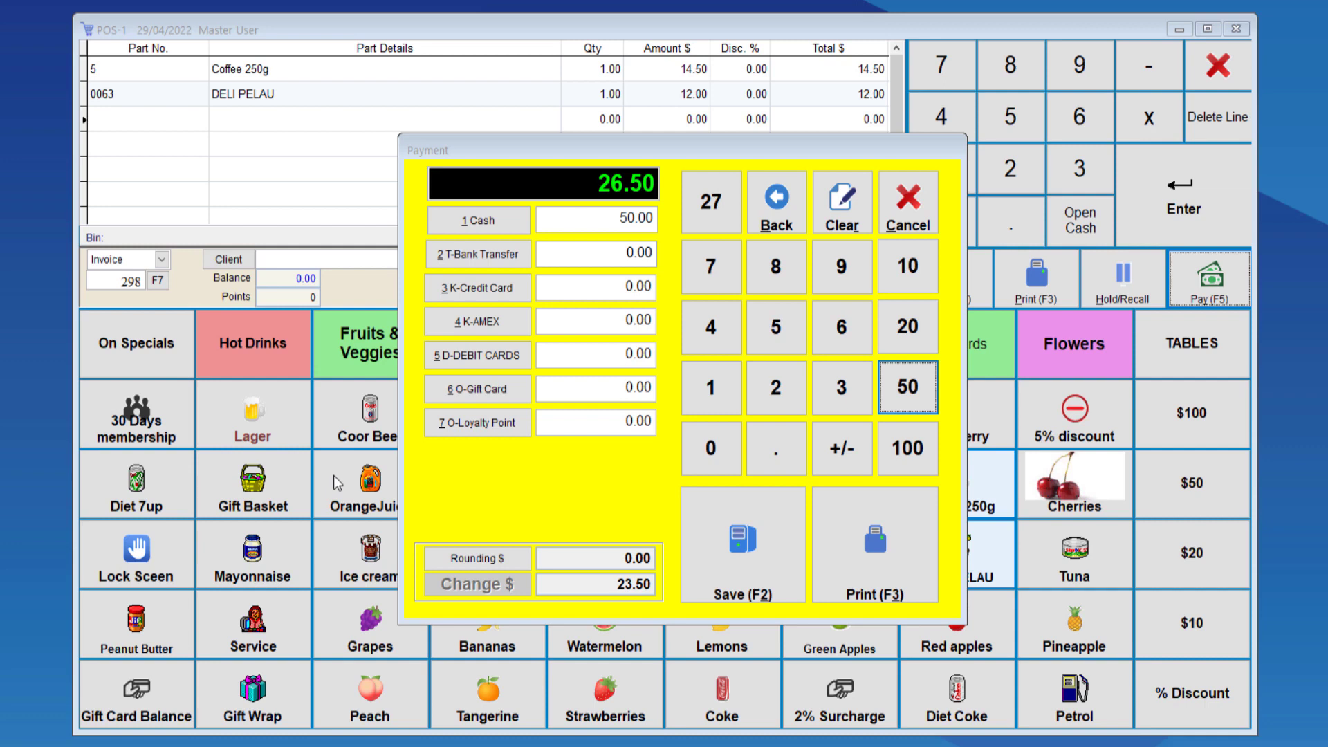
{"action": "left_click", "coordinate": [760, 546]}
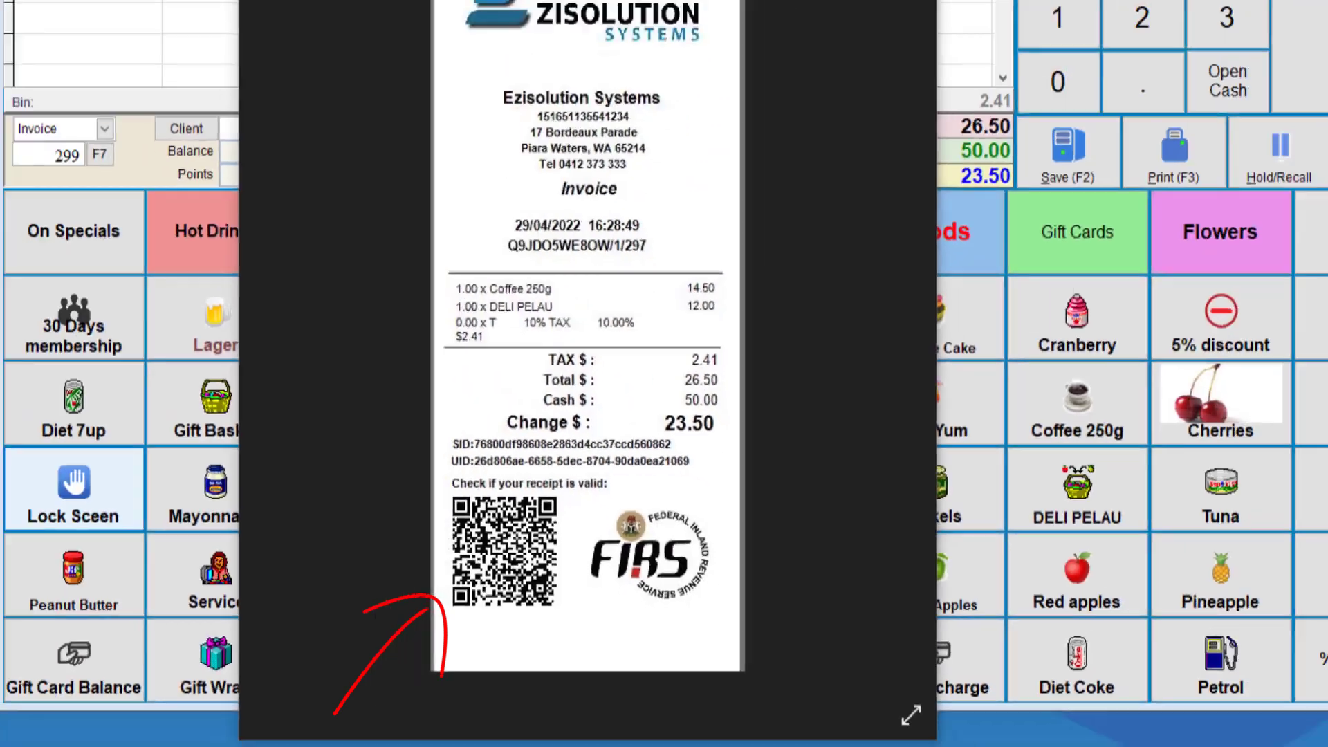
{"action": "left_click", "coordinate": [779, 104]}
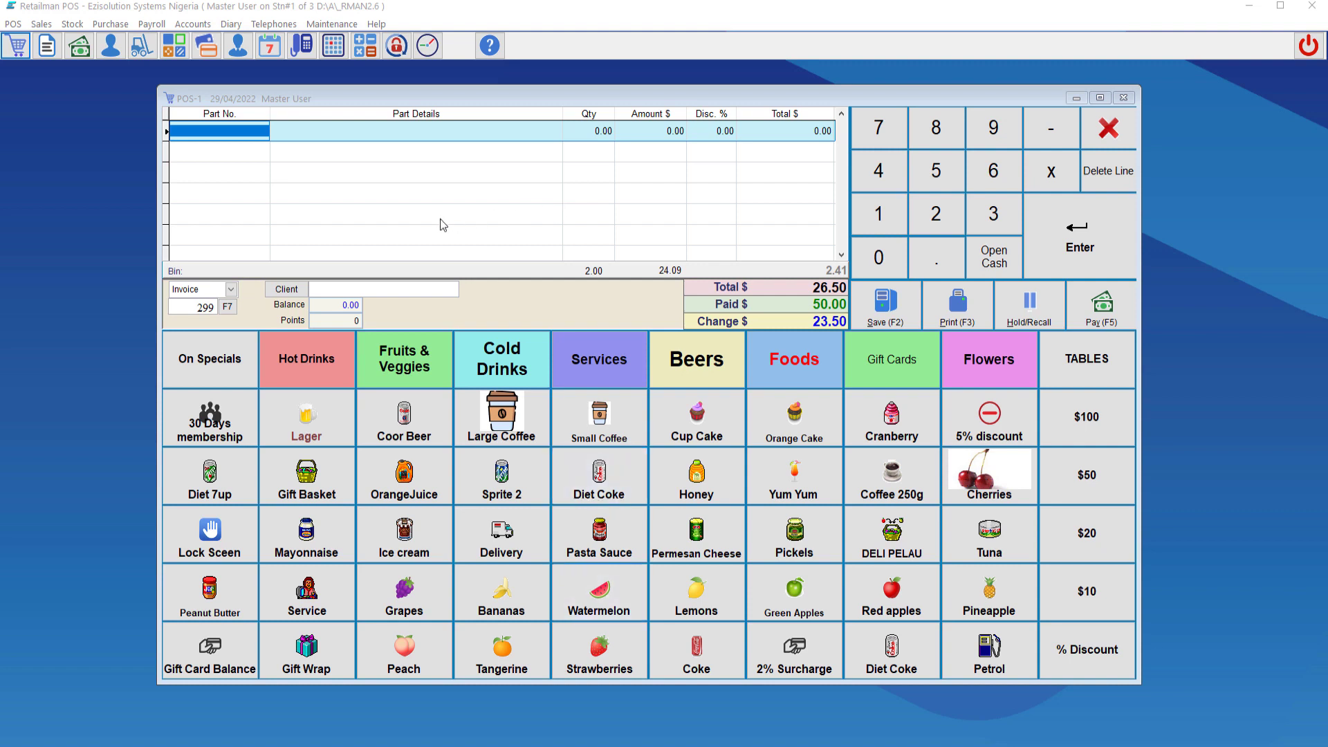
Ring up two Coffee 250g and one DELI PELAU, and complete the sale with 41.00 by T-Bank Transfer.
{"action": "double_click", "coordinate": [893, 482]}
{"action": "left_click", "coordinate": [891, 533]}
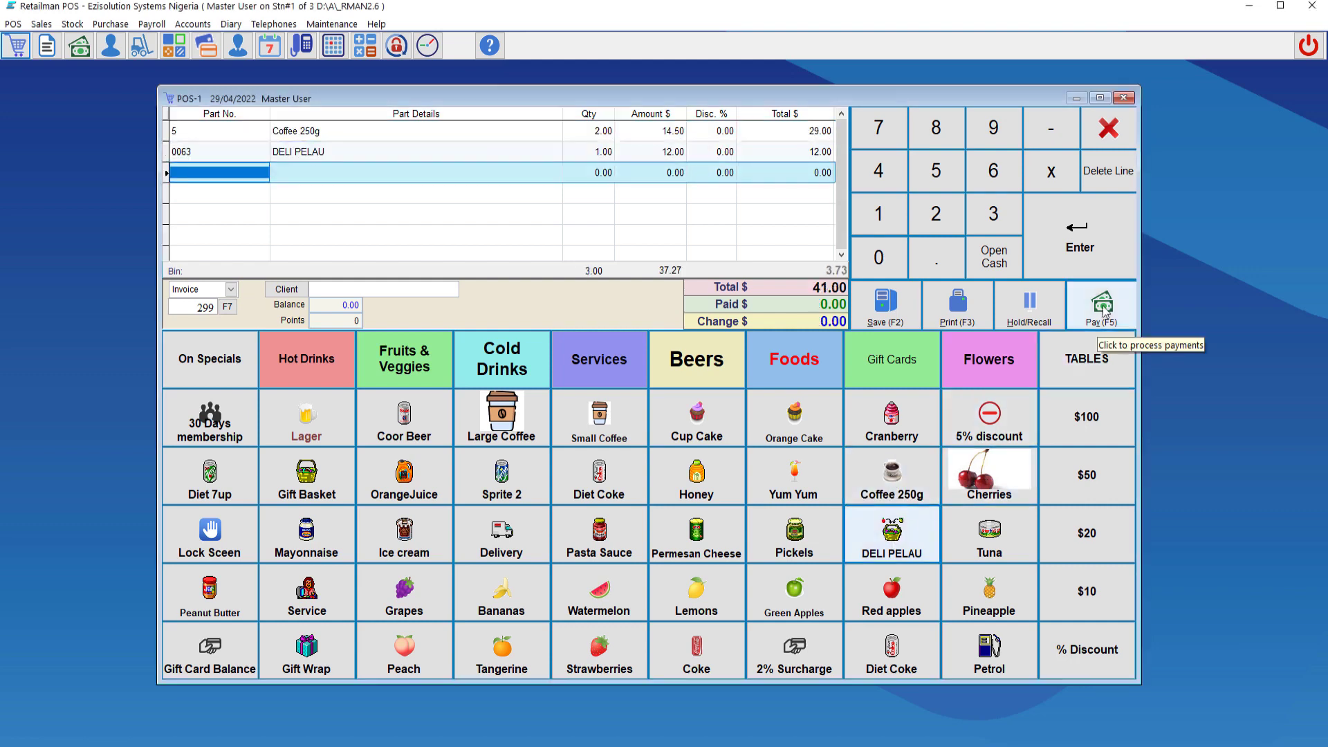
{"action": "left_click", "coordinate": [1105, 312]}
{"action": "key", "text": "2"}
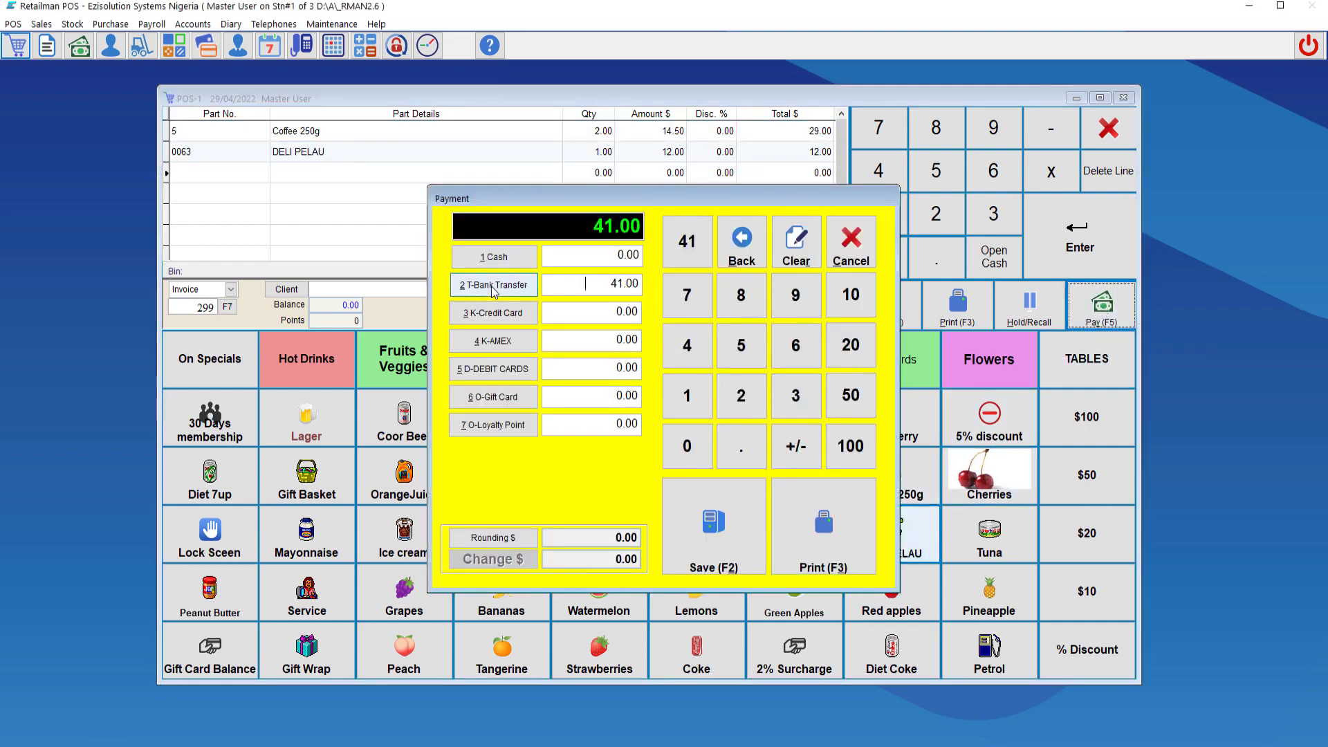
{"action": "left_click", "coordinate": [798, 533]}
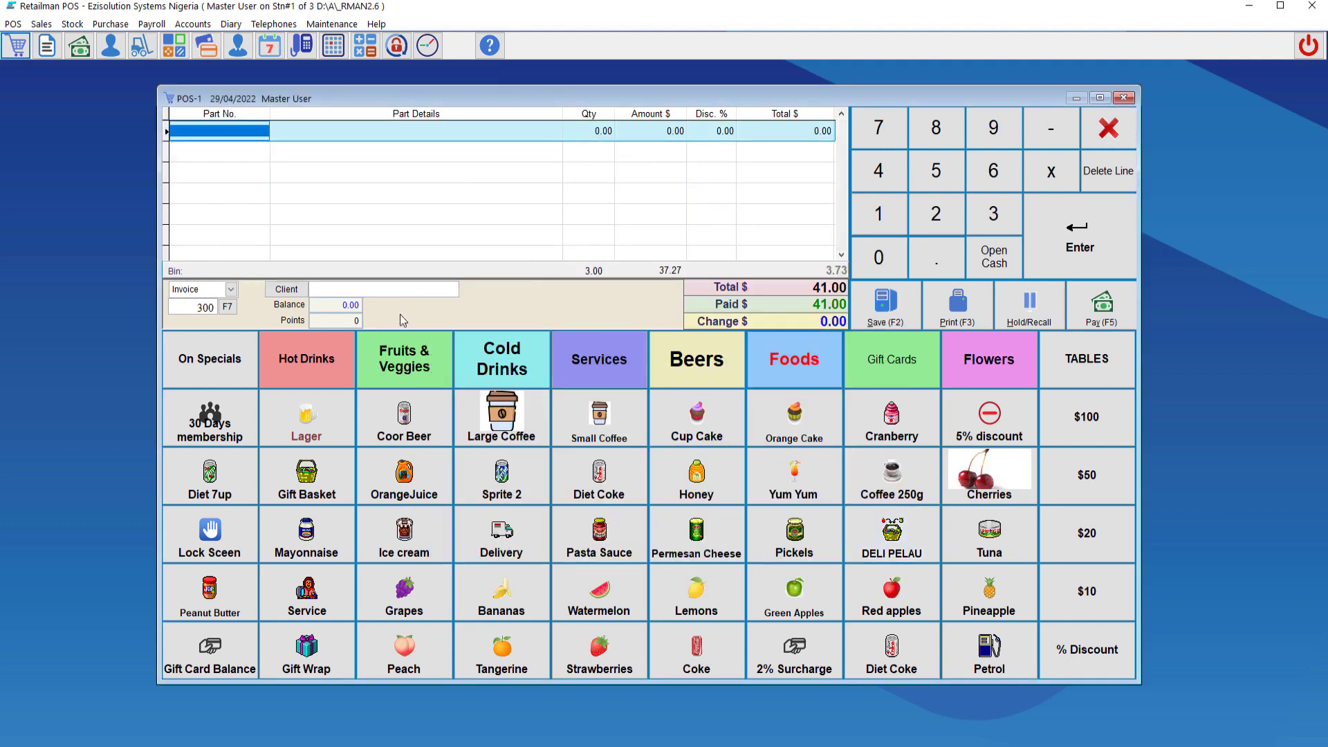
Close the POS screen and submit the two pink-highlighted cash sales from the sales invoices list for fiscal reporting.
{"action": "left_click", "coordinate": [1108, 131]}
{"action": "left_click", "coordinate": [1108, 131]}
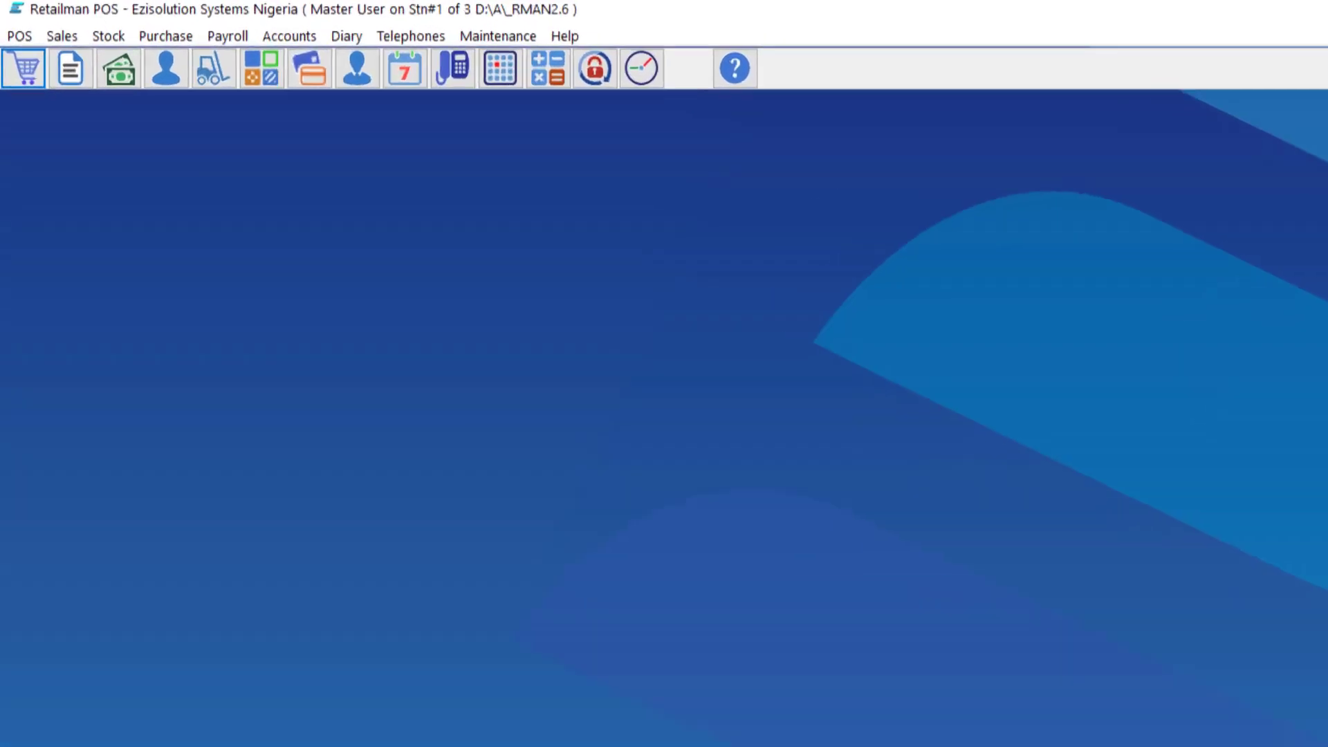
{"action": "left_click", "coordinate": [95, 94]}
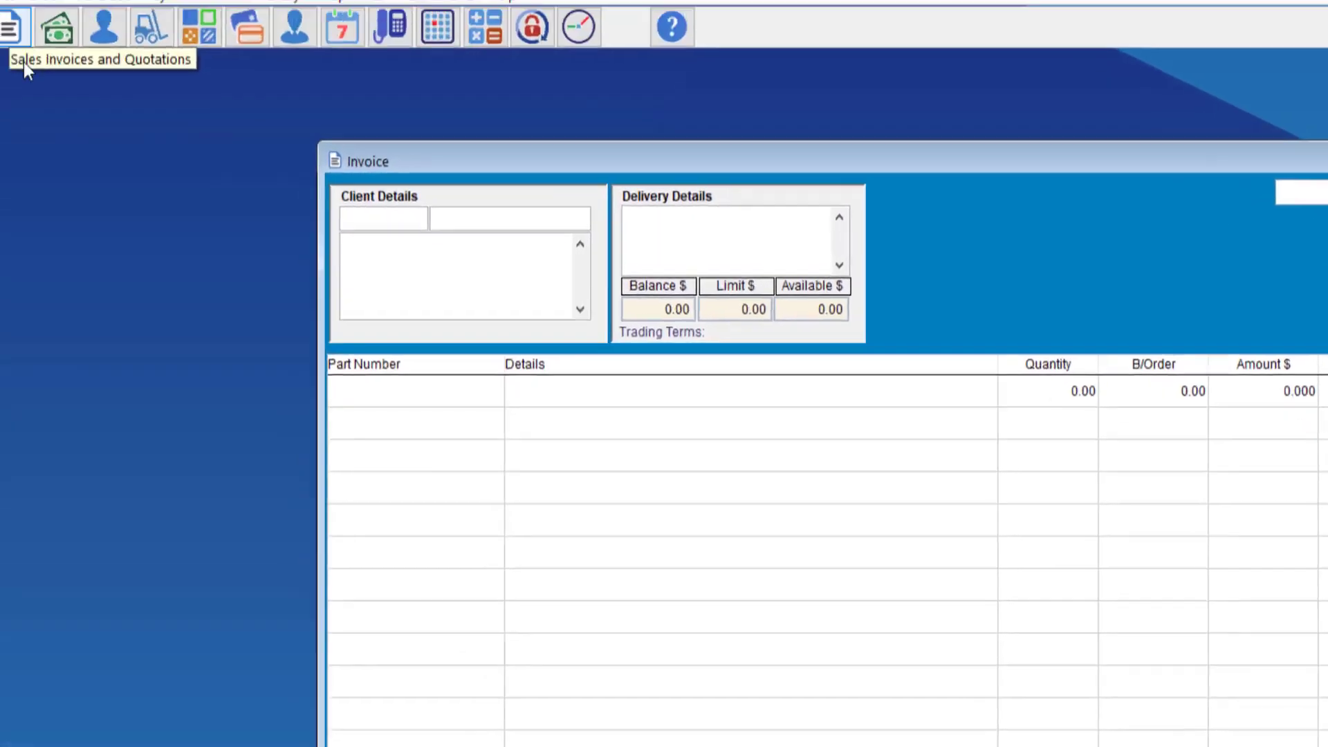
{"action": "key", "text": "F7"}
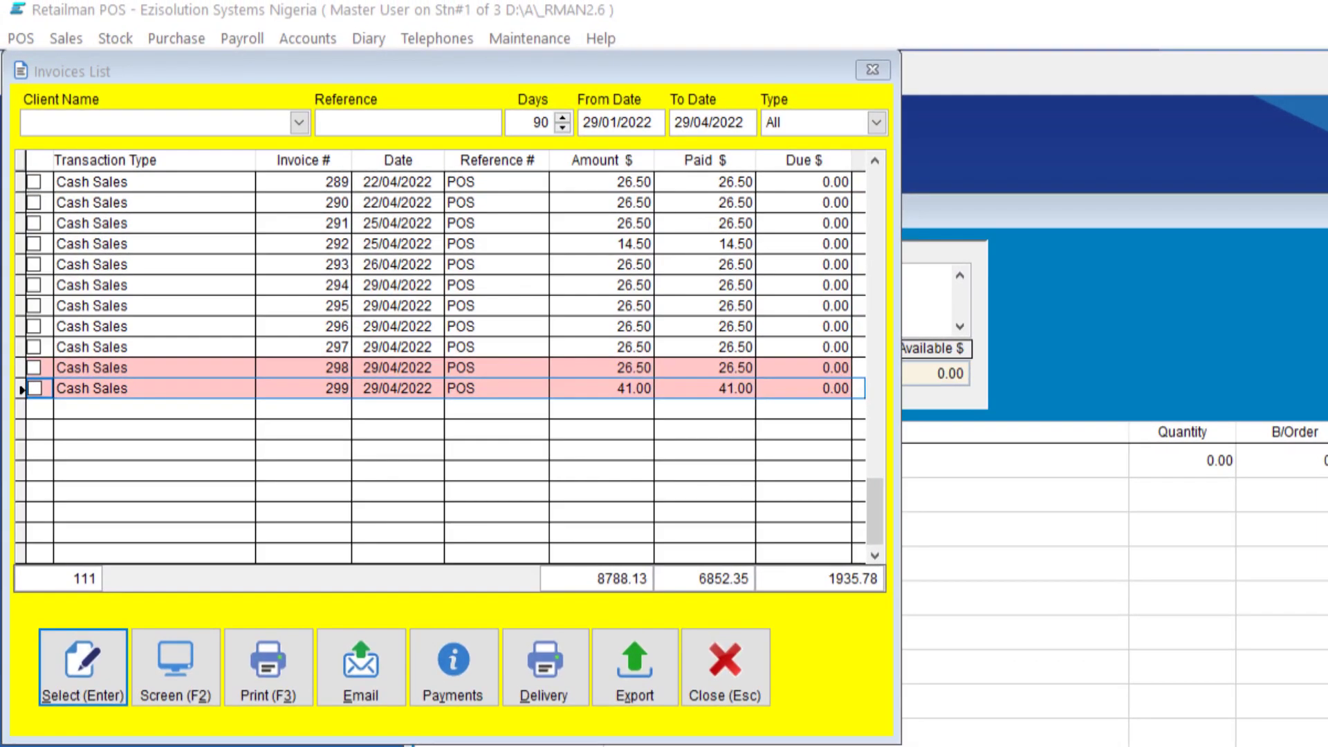
{"action": "double_click", "coordinate": [166, 369]}
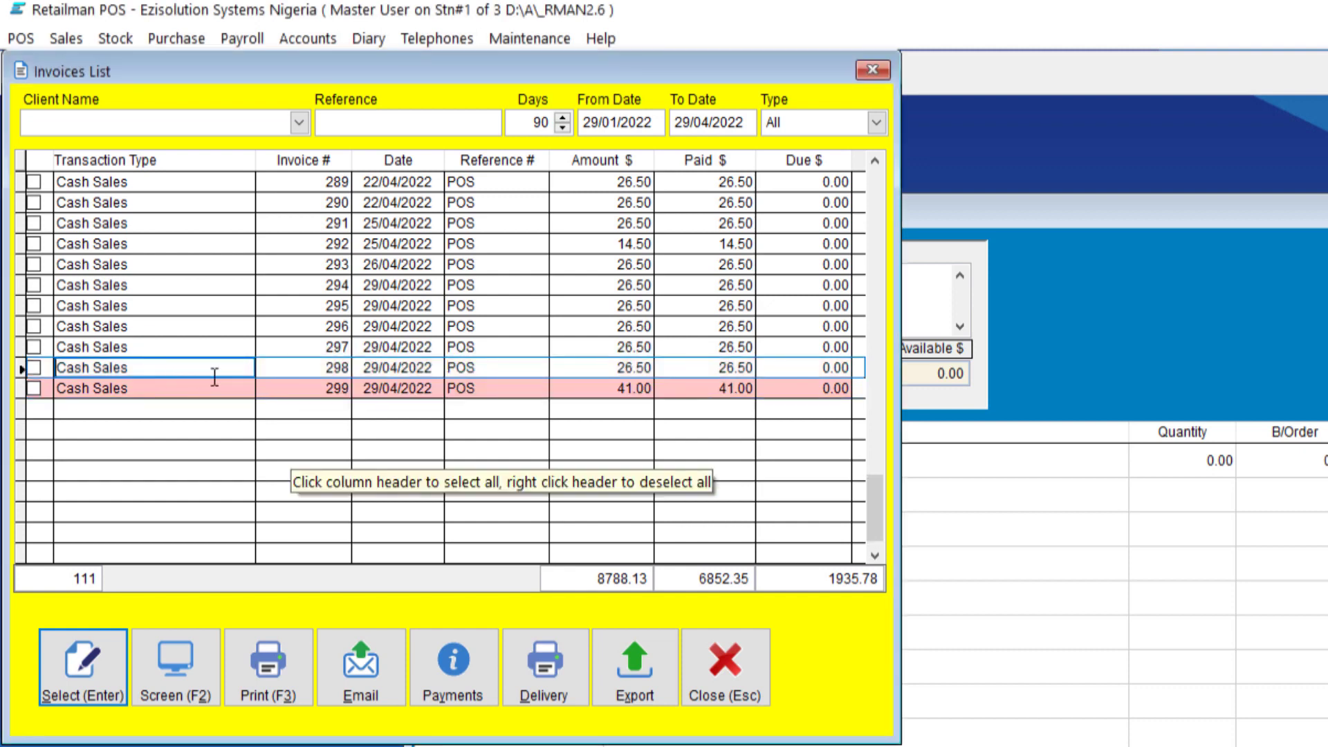
{"action": "double_click", "coordinate": [160, 388]}
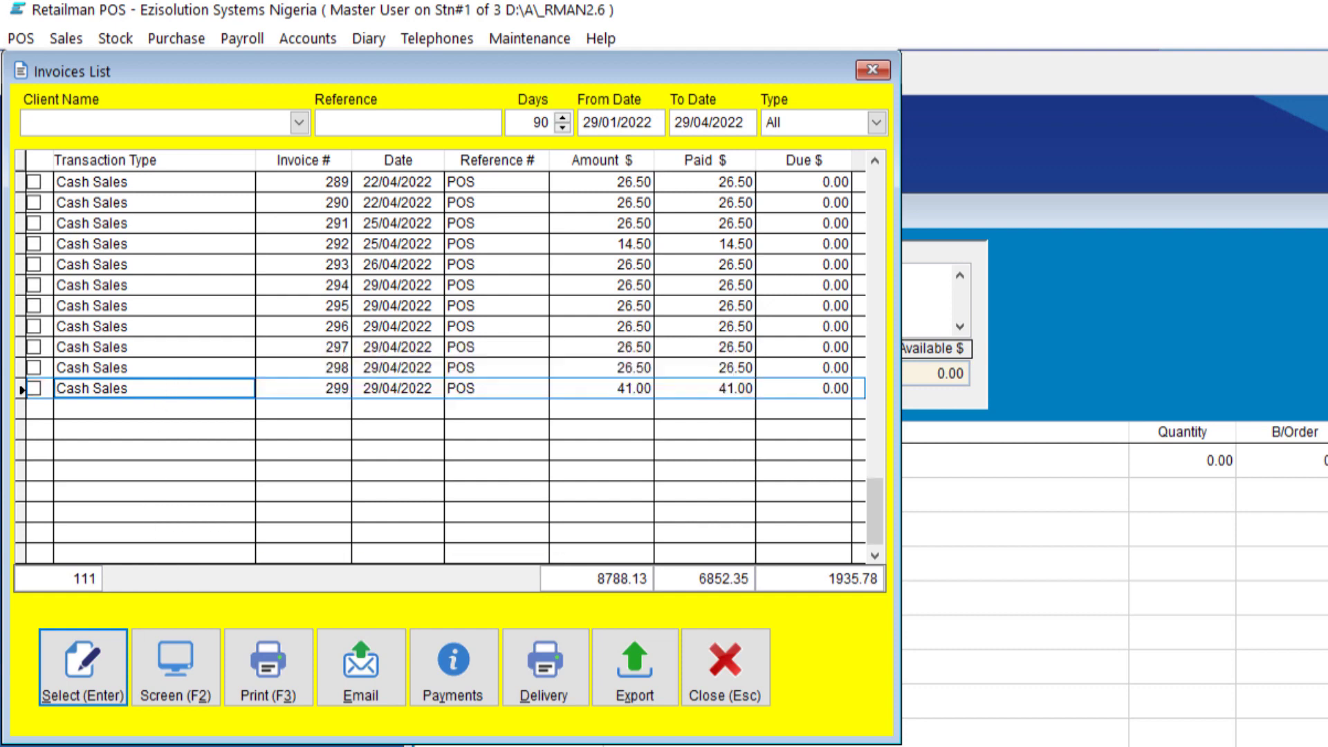
Preview the 41.00 cash sale's receipt with its QR code on screen, and close the invoice windows.
{"action": "left_click", "coordinate": [176, 668]}
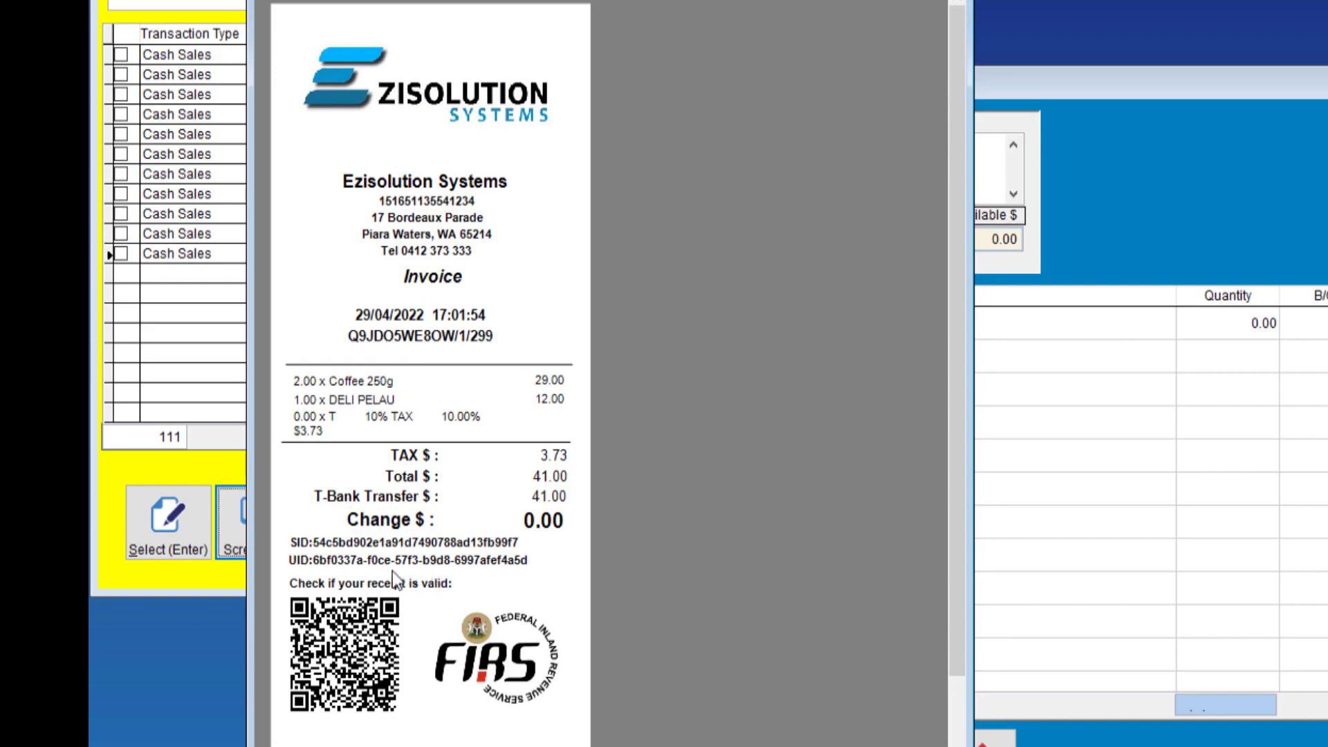
{"action": "left_click", "coordinate": [958, 2]}
{"action": "key", "text": "Escape"}
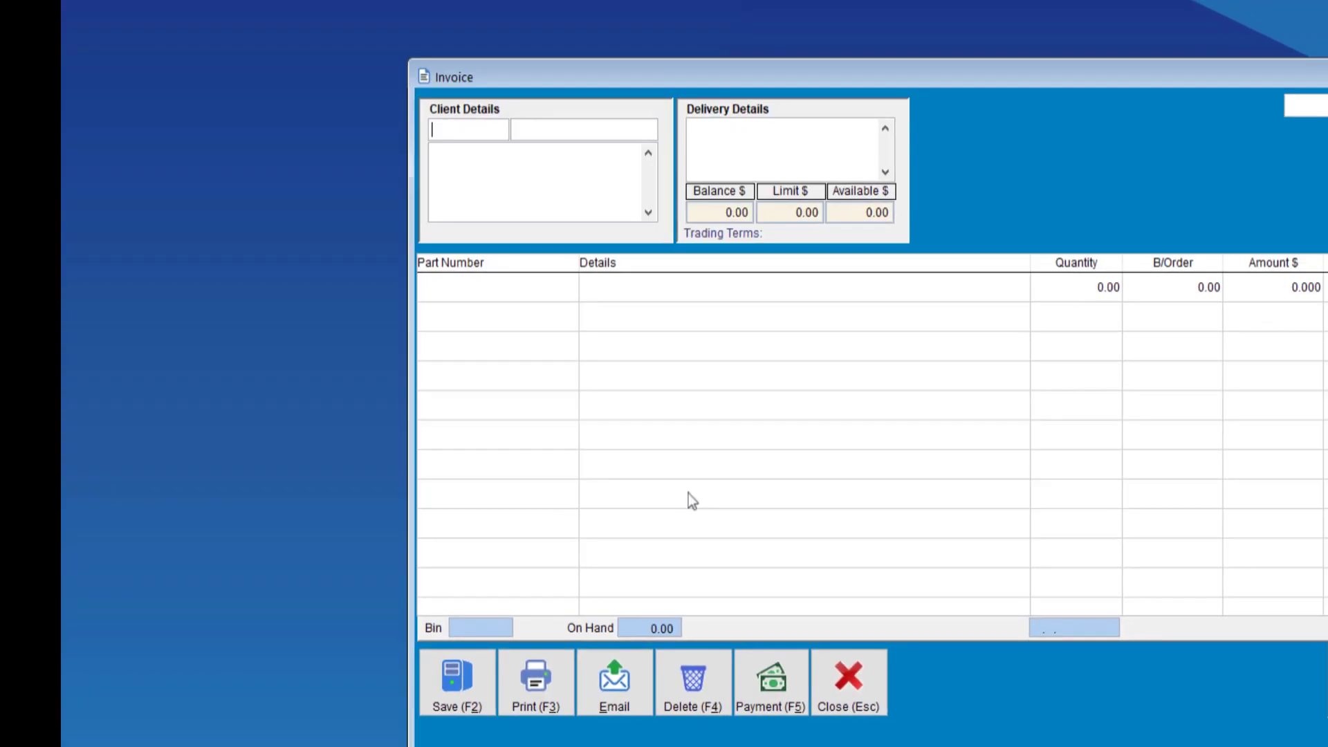
{"action": "key", "text": "Escape"}
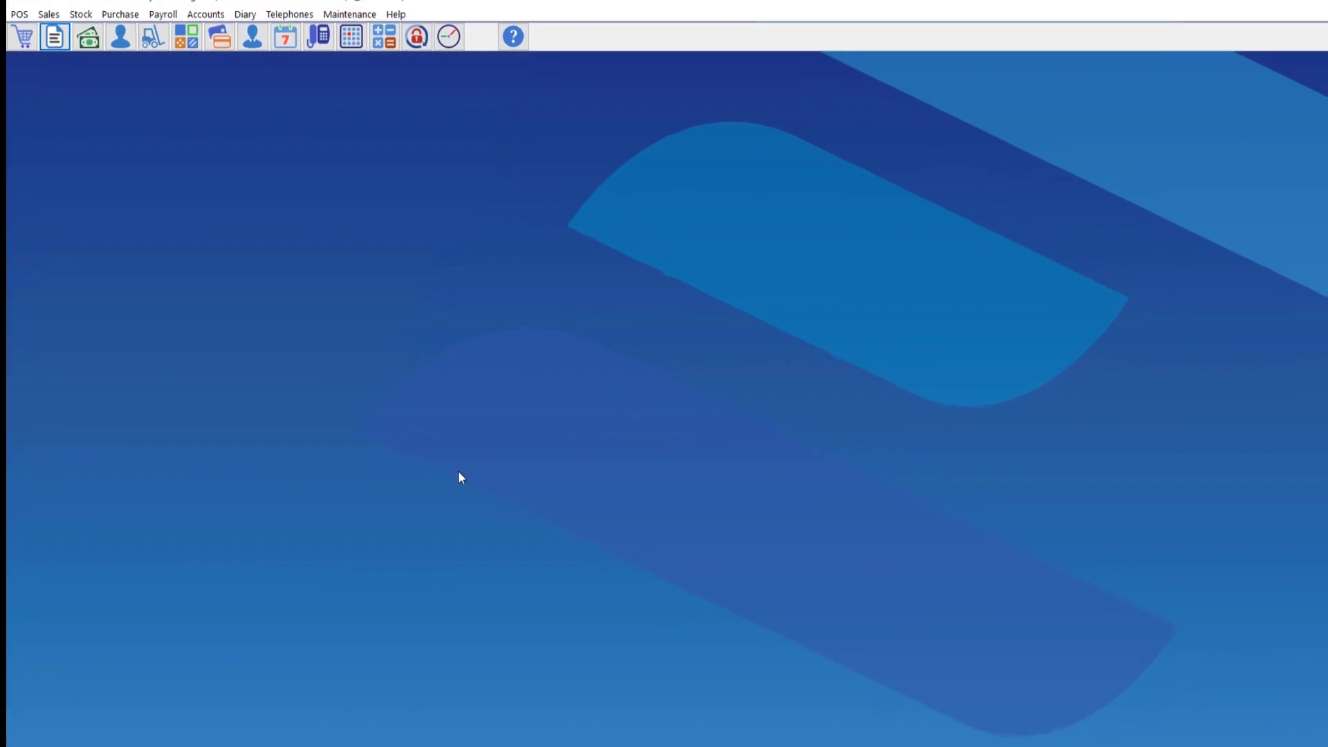